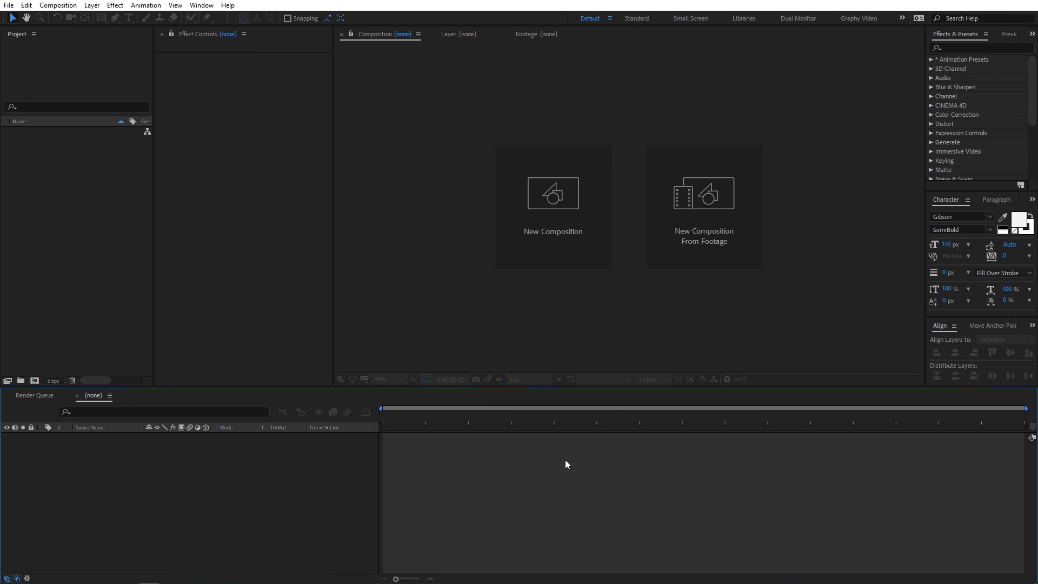
Create a composition named 'Text' at 1920×1080, 60 fps, 10 seconds long, with a black background.
left_click(61, 5)
left_click(70, 18)
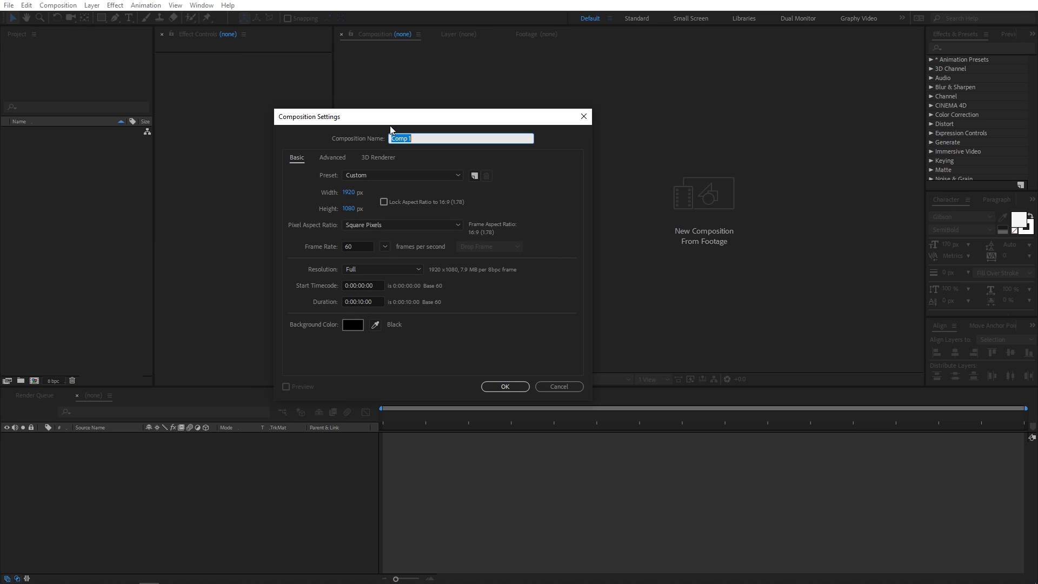
type("Text")
left_click(361, 254)
left_click(355, 254)
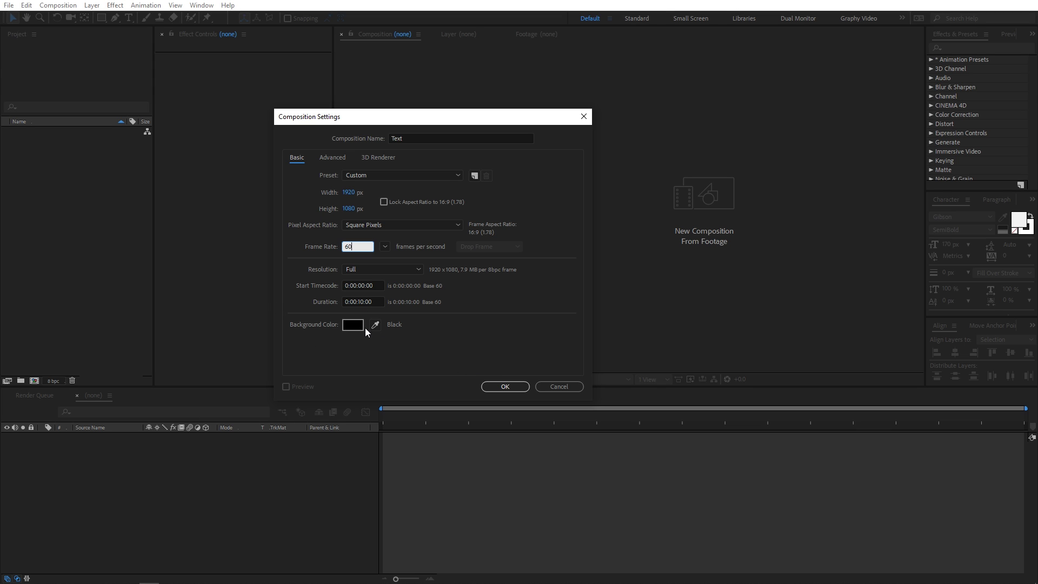
left_click(502, 386)
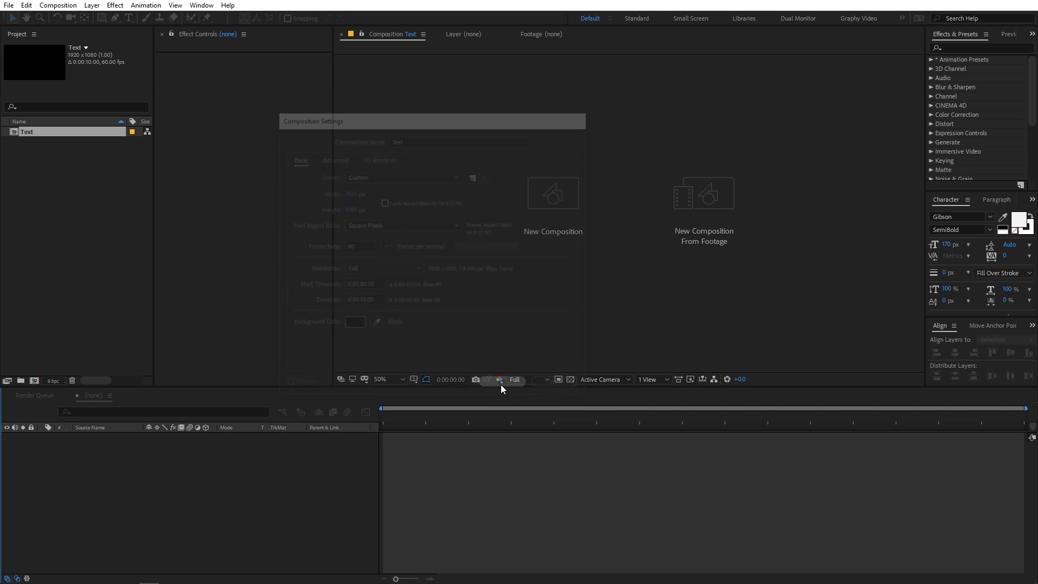
Add a text layer reading 'MOTION GRAPHICS' in the composition.
left_click(72, 293)
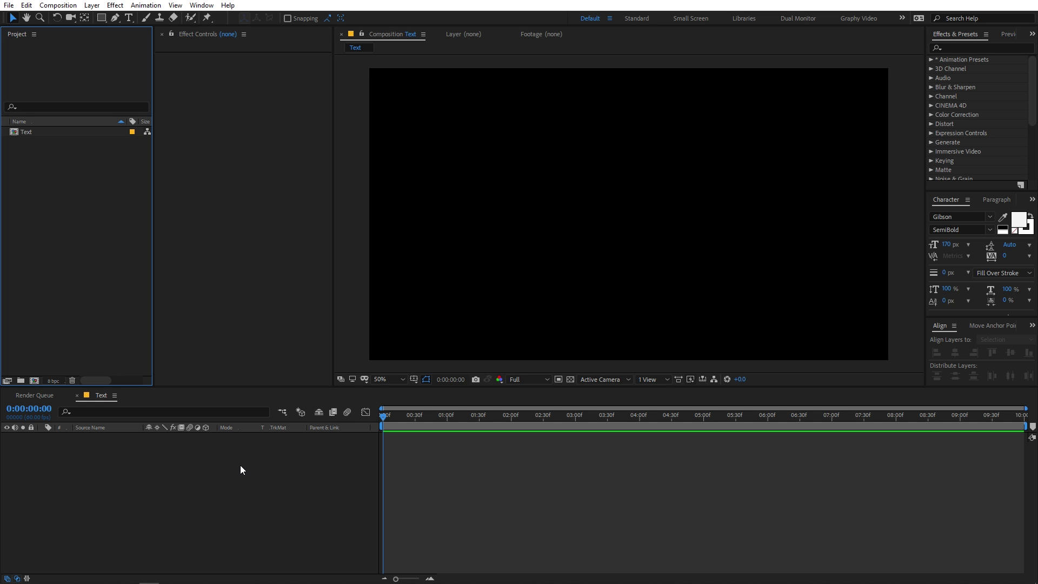
left_click(129, 18)
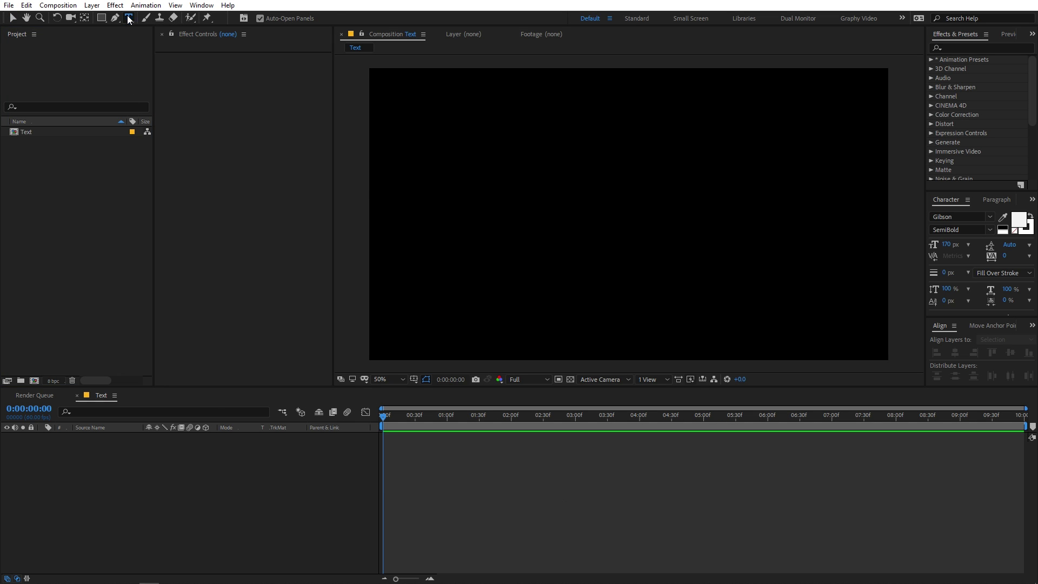
left_click(559, 222)
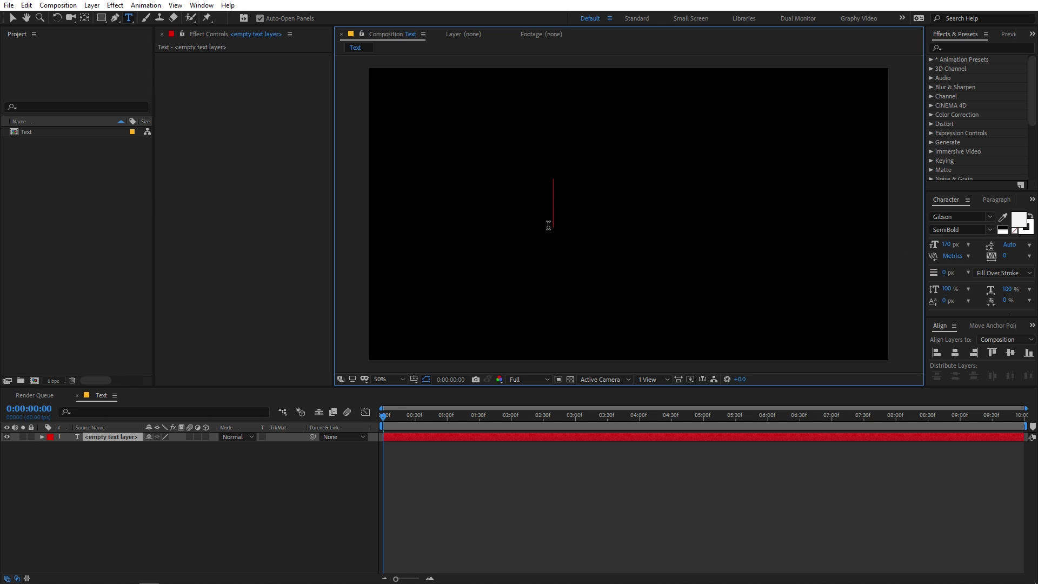
type("MOT")
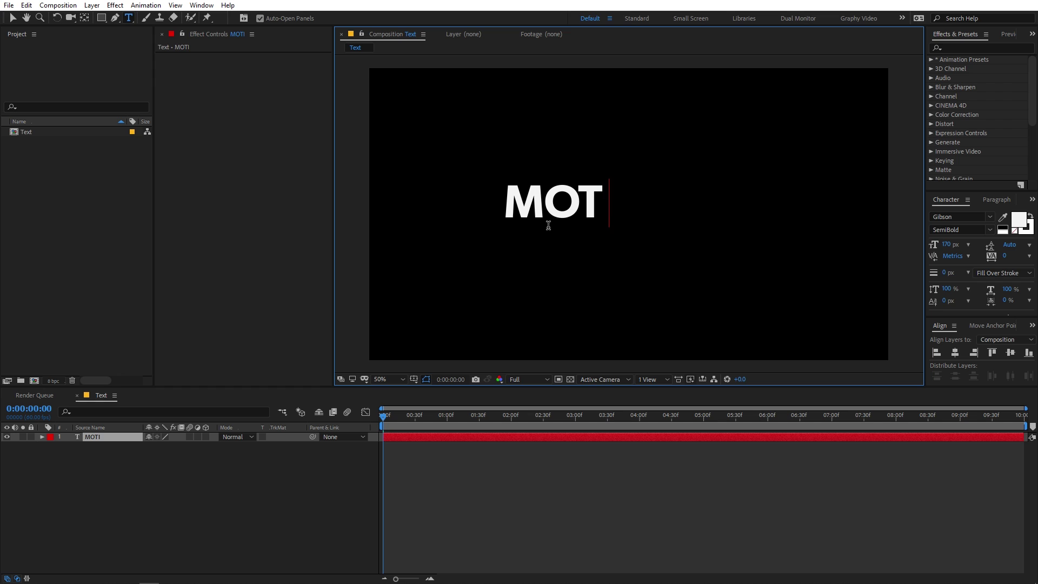
type("ION GRA")
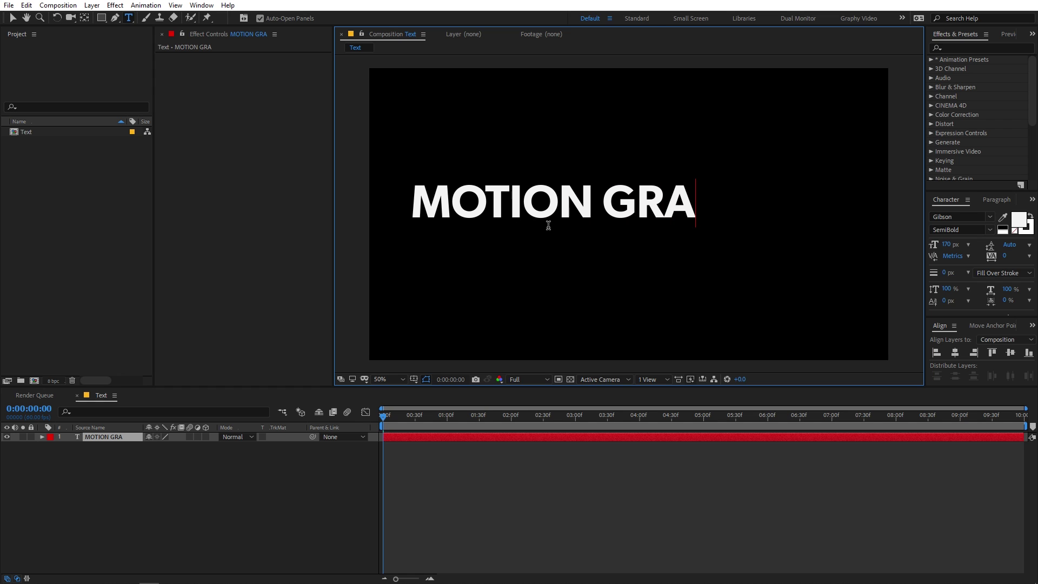
type("PHICS")
Centre the MOTION GRAPHICS layer horizontally and vertically in the composition.
left_click(124, 436)
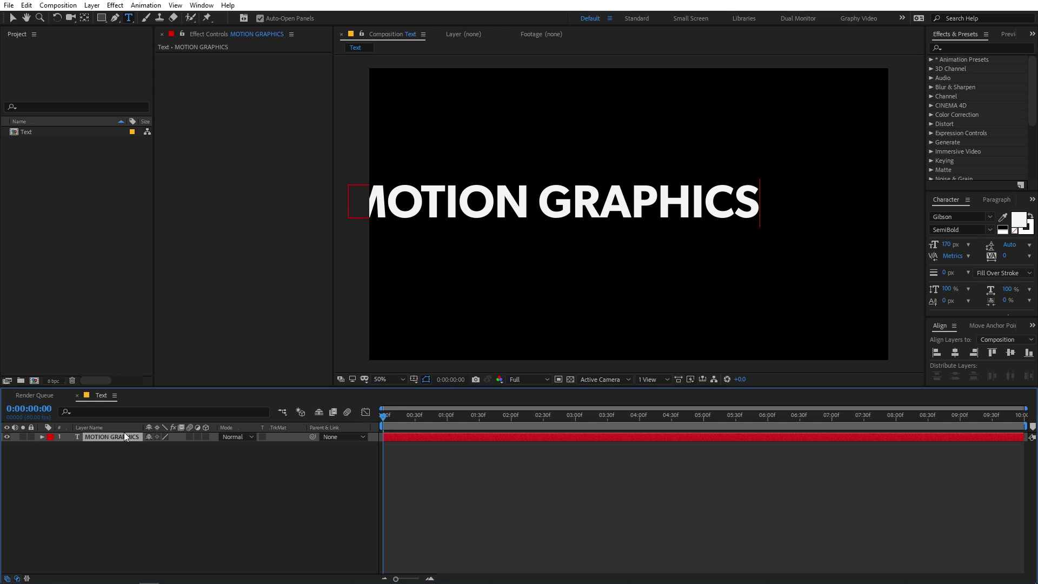
left_click(948, 357)
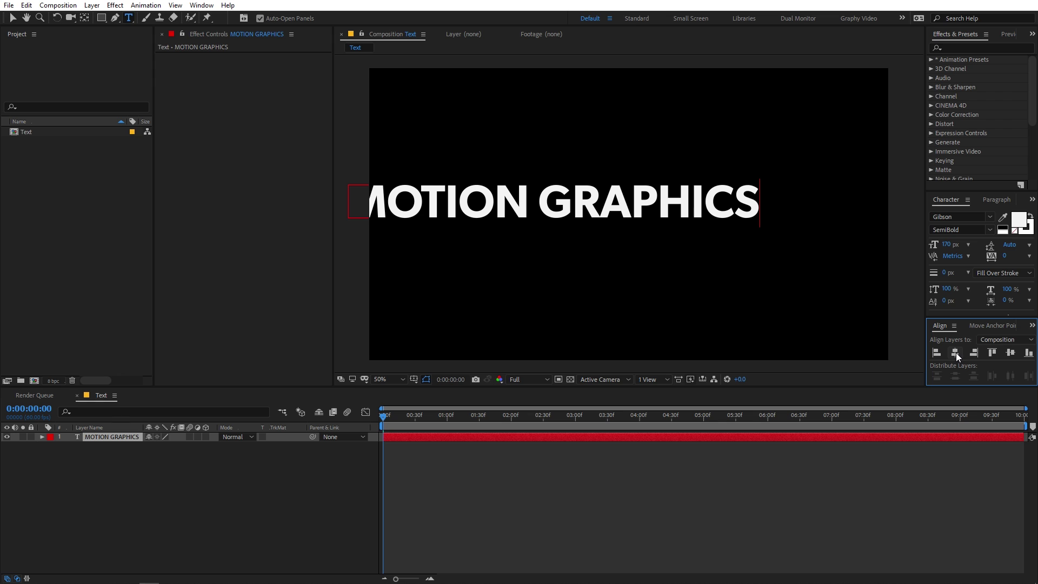
left_click(955, 352)
left_click(1014, 352)
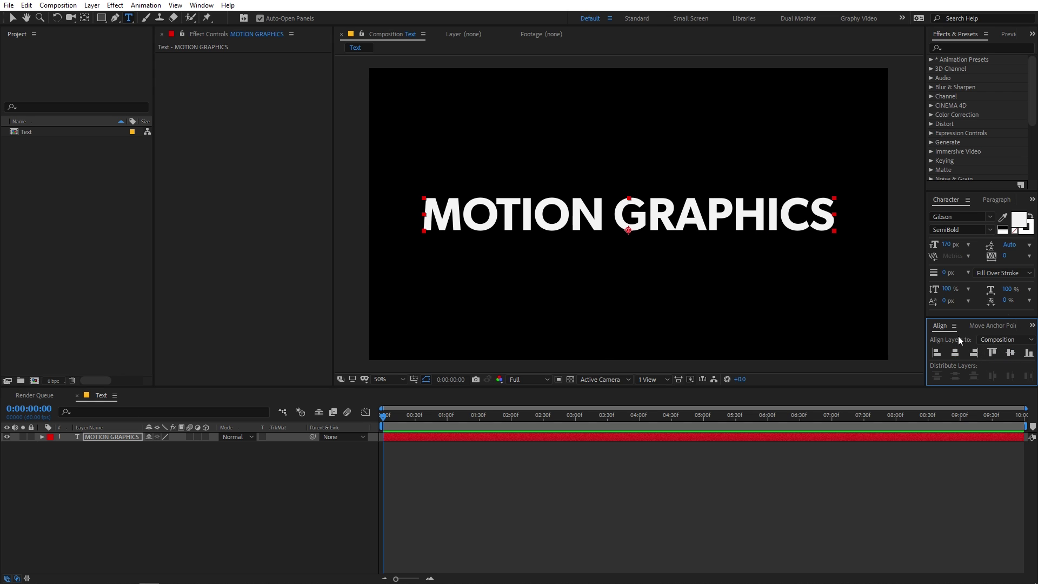
left_click(211, 6)
left_click(212, 5)
left_click(213, 5)
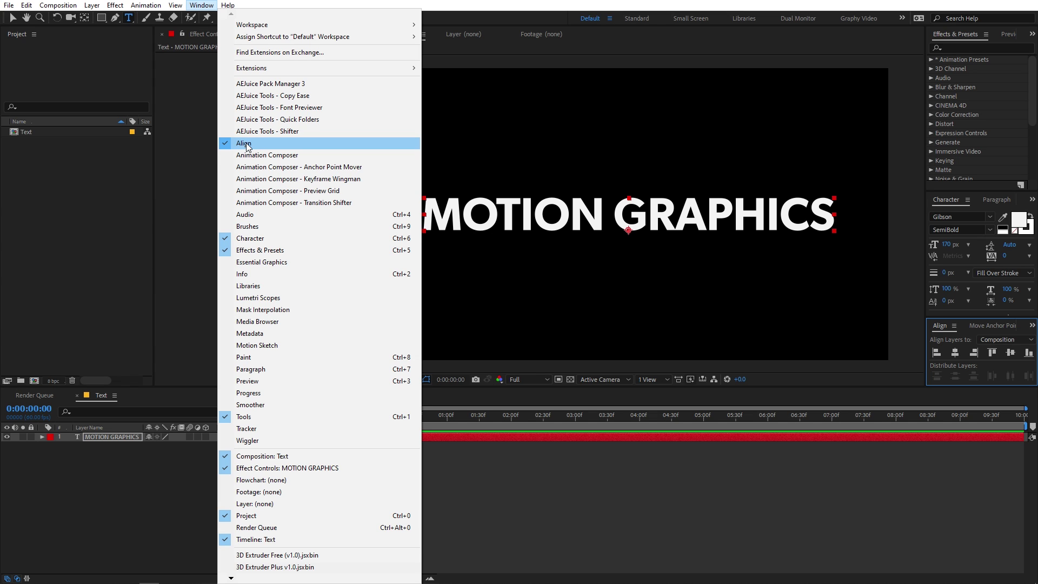
left_click(552, 475)
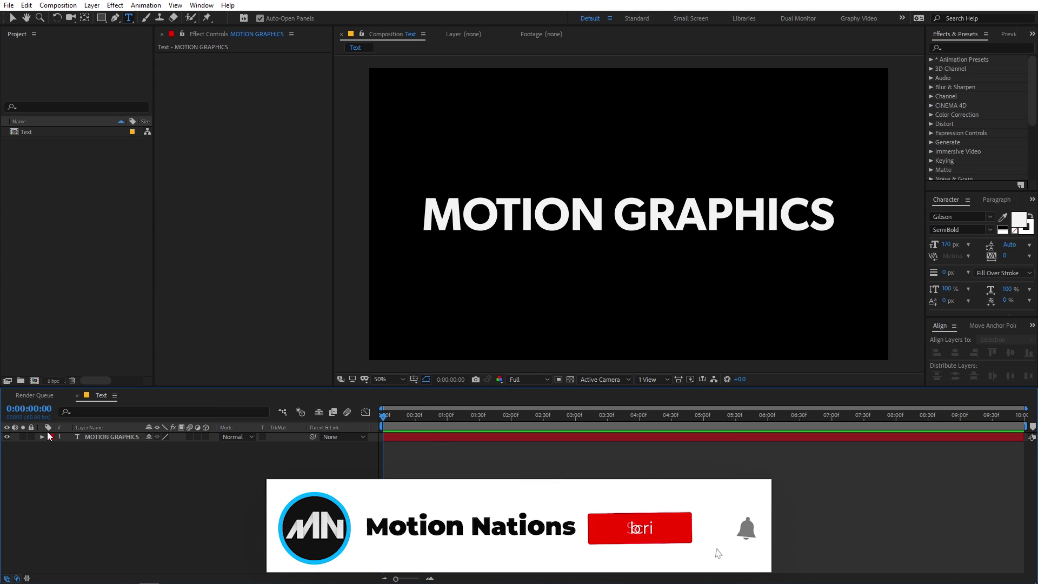
Move the MOTION GRAPHICS layer's anchor point onto the centre of the lettering.
left_click(107, 437)
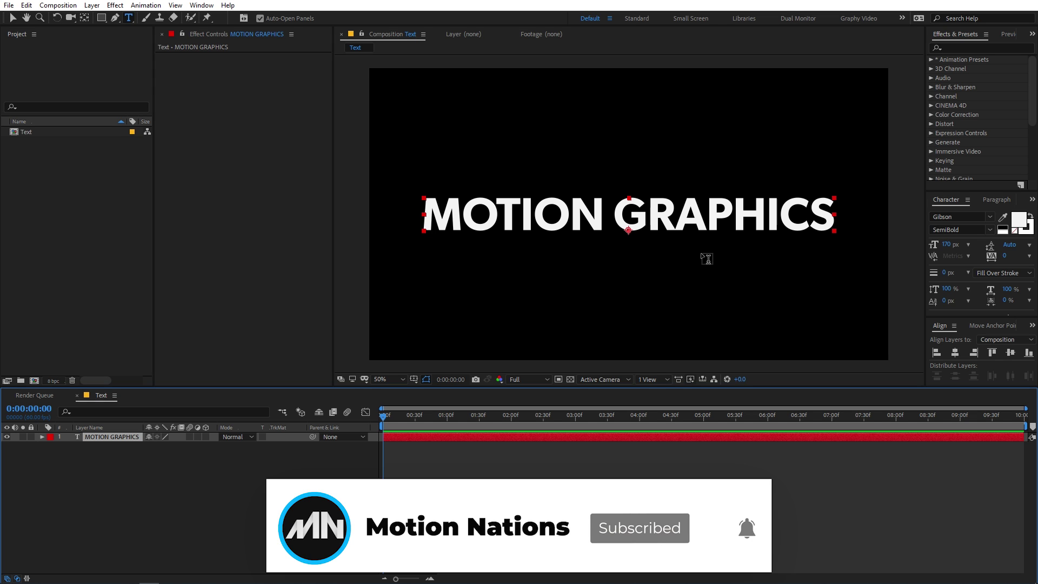
left_click(988, 327)
left_click(958, 352)
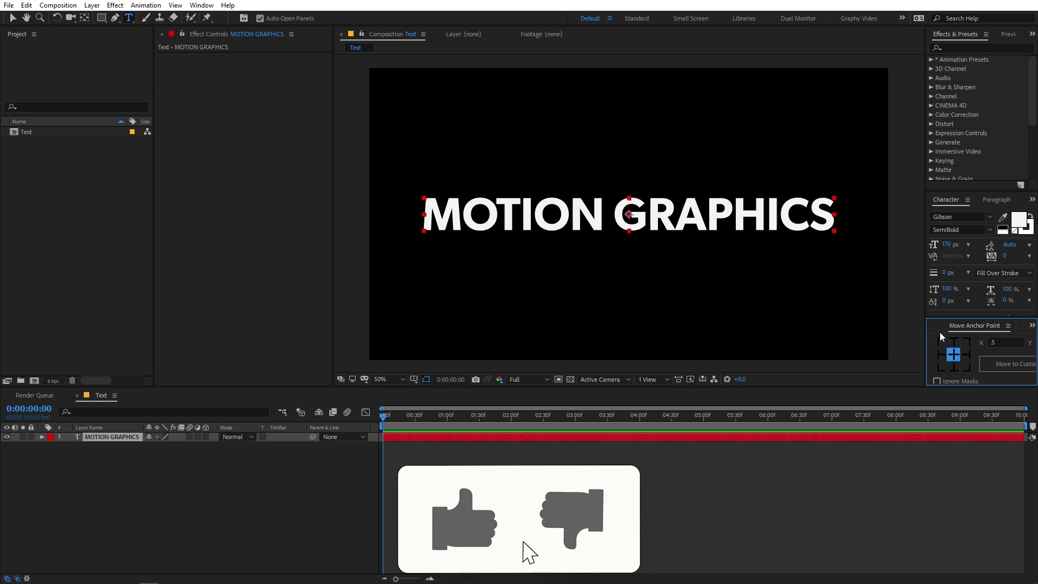
left_click(931, 326)
left_click(977, 324)
left_click(950, 368)
left_click(940, 326)
left_click(115, 436)
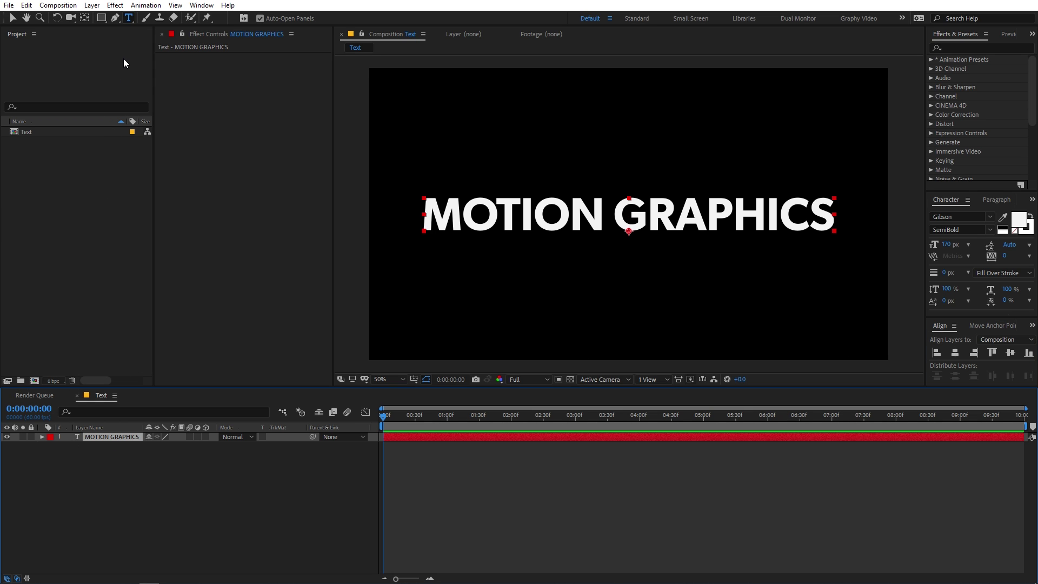
left_click(86, 18)
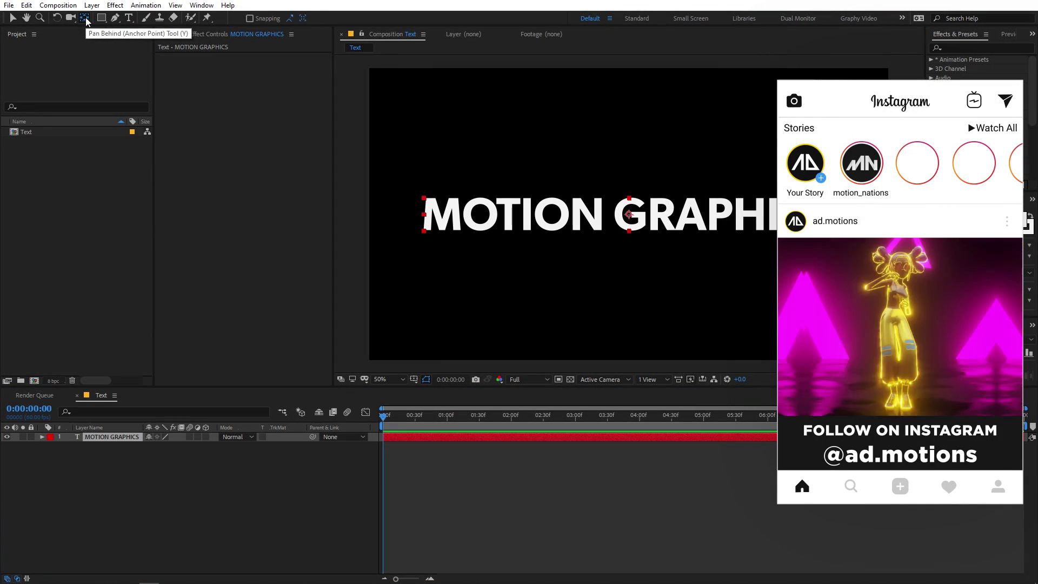
left_click_drag(629, 231, 629, 215)
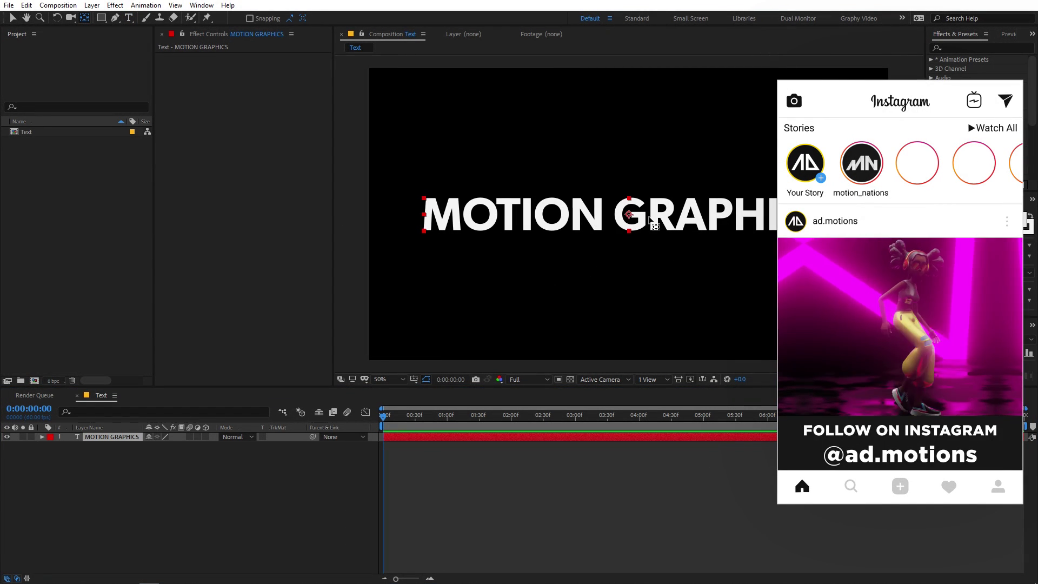
Scale the MOTION GRAPHICS layer down to 54.8%.
key("s")
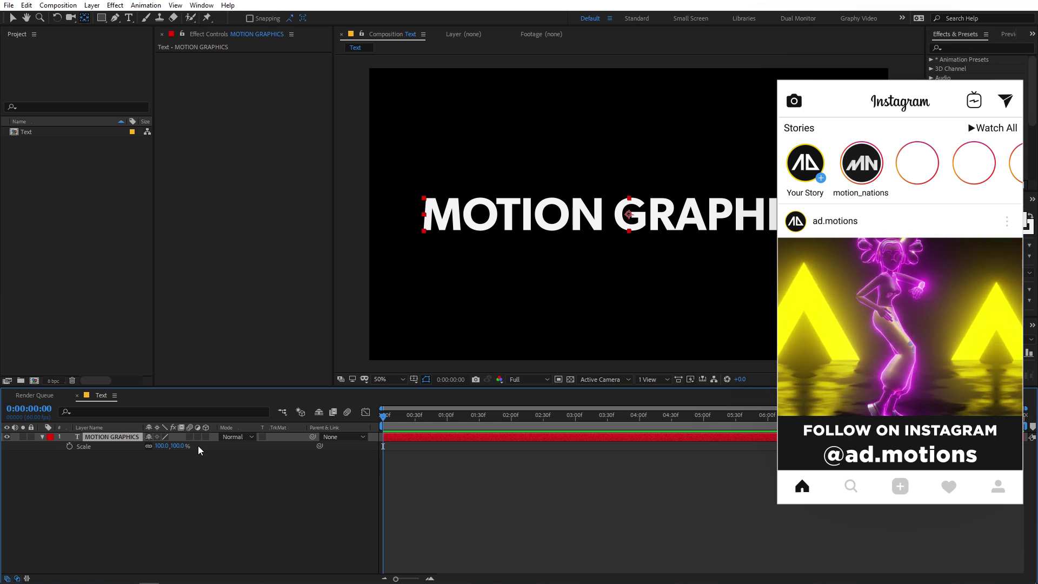
left_click_drag(160, 447, 135, 447)
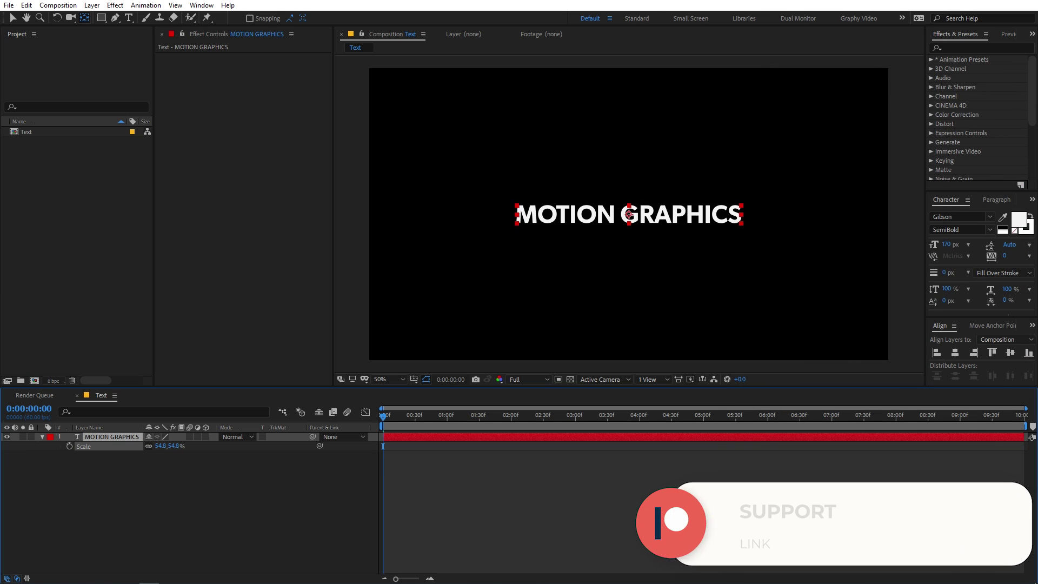
left_click(294, 505)
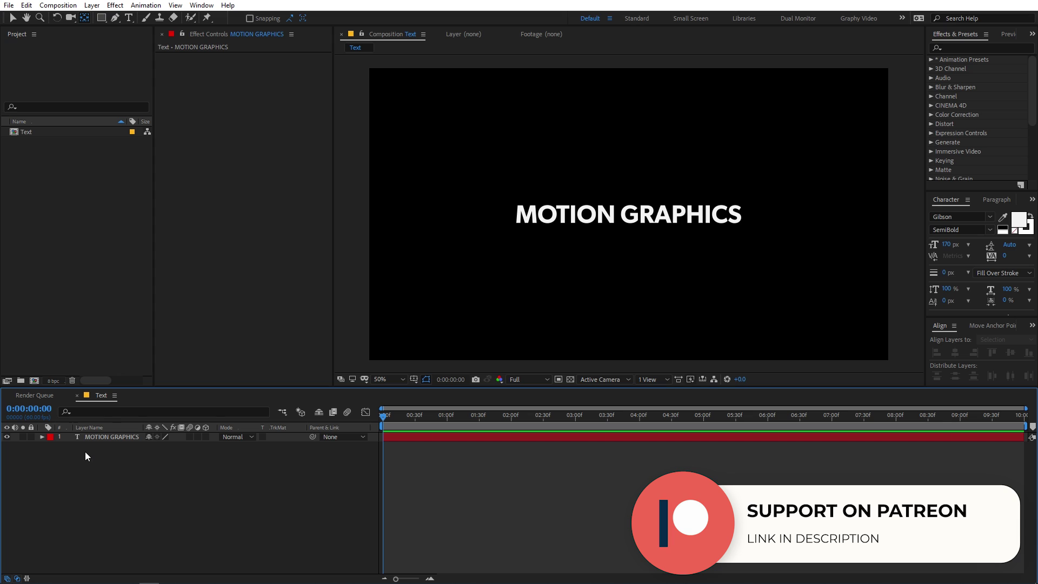
left_click(102, 438)
Add a Position text animator (Animator 1) to the MOTION GRAPHICS layer.
left_click(42, 437)
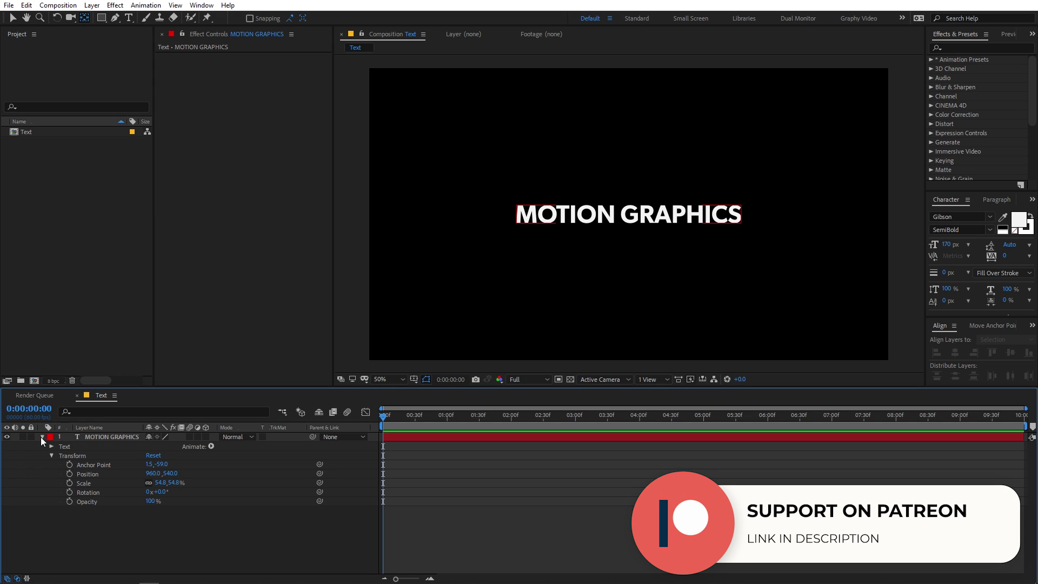
left_click(211, 447)
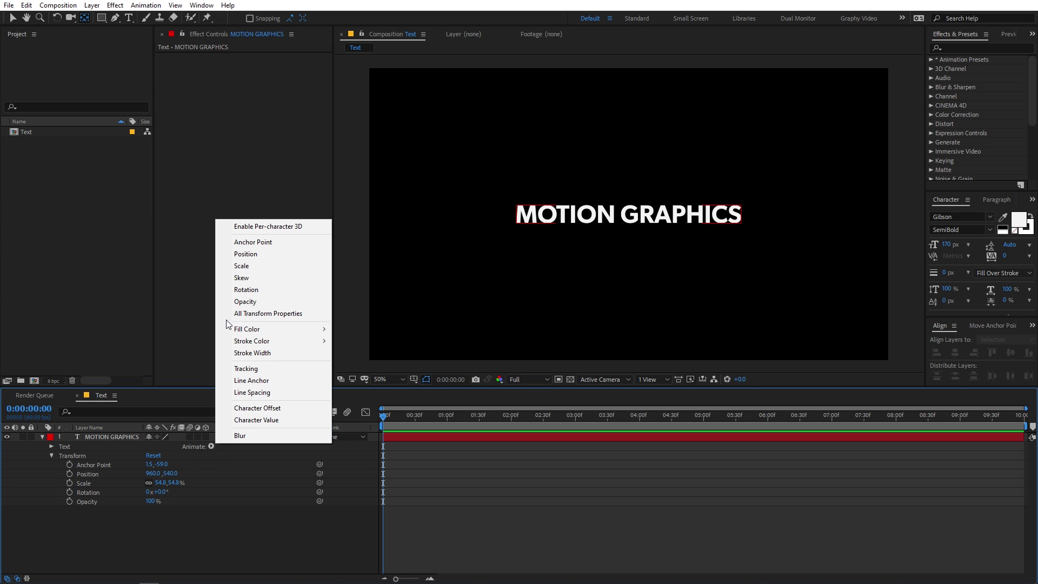
left_click(258, 254)
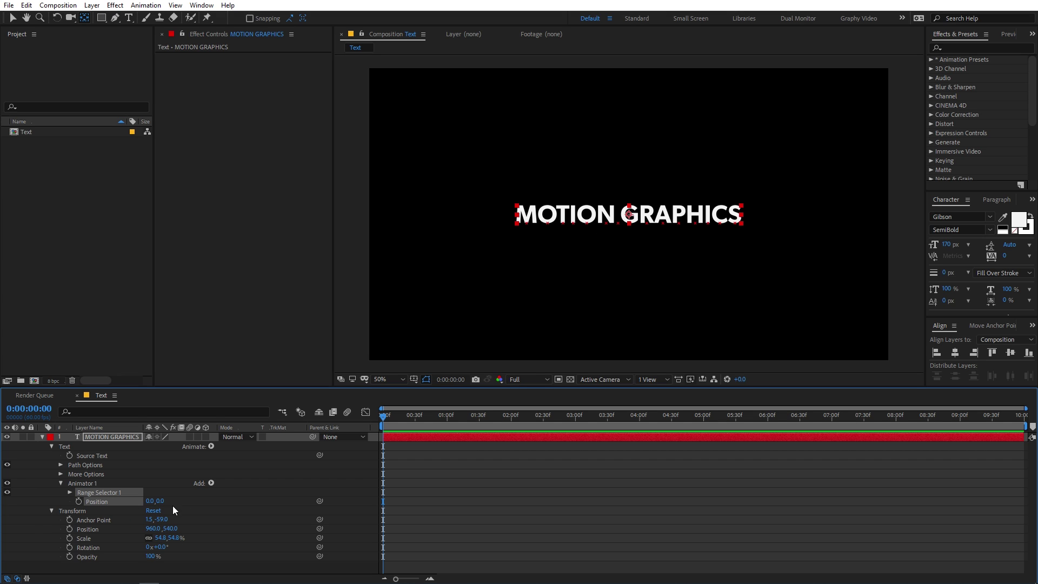
left_click(212, 501)
left_click(105, 501)
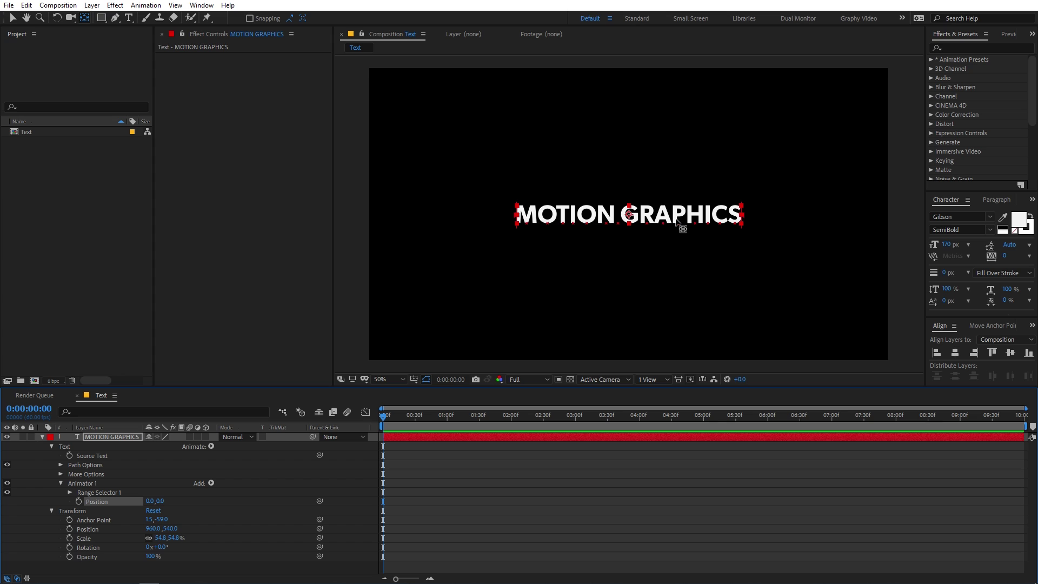
Set the animator's Position offset to 0, 300 so the characters shift down.
key("v")
left_click_drag(163, 501, 19, 502)
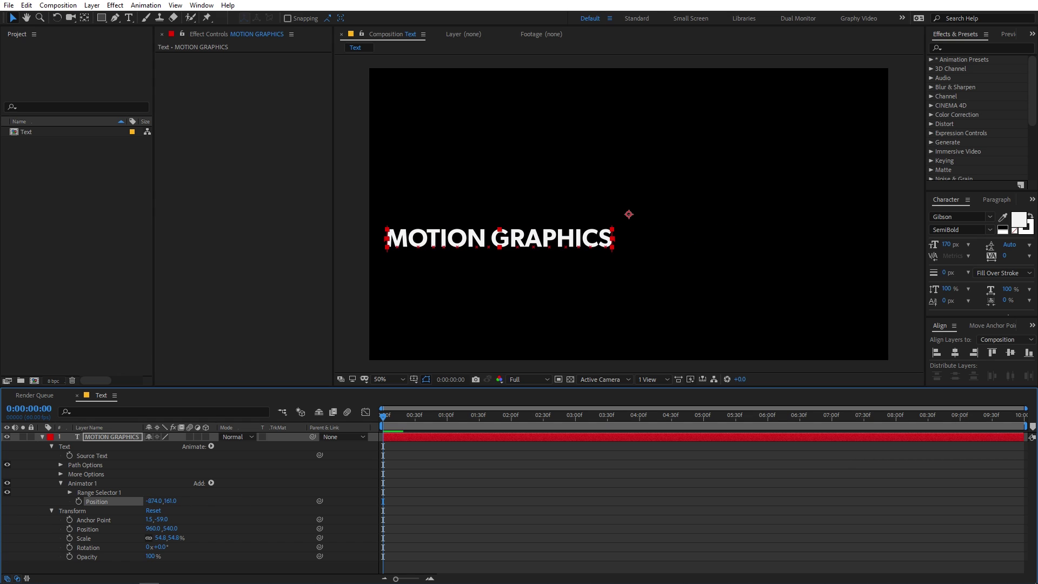
key("ctrl+z")
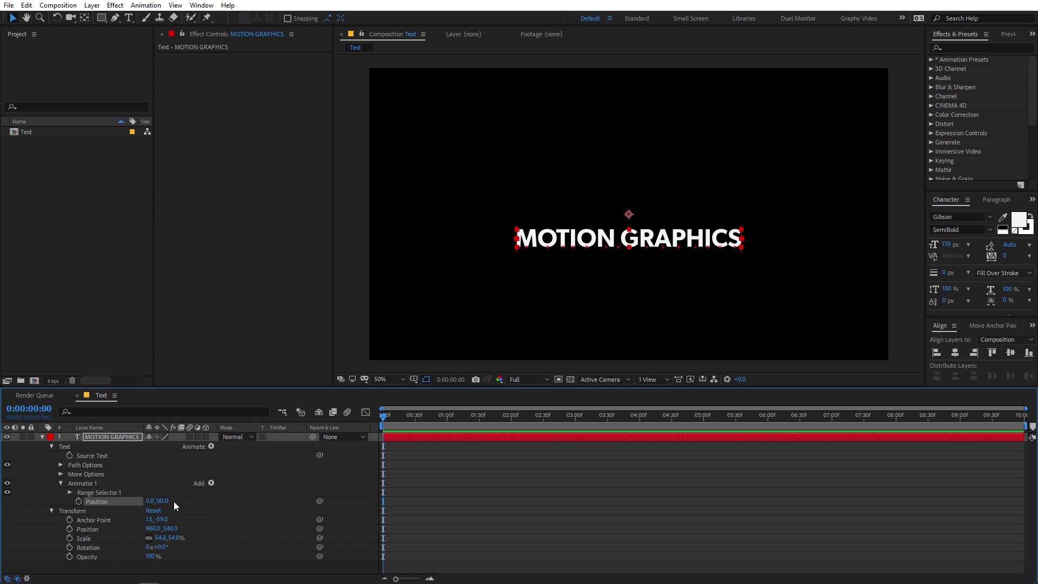
left_click_drag(173, 502, 192, 503)
left_click(163, 501)
type("300")
key("Return")
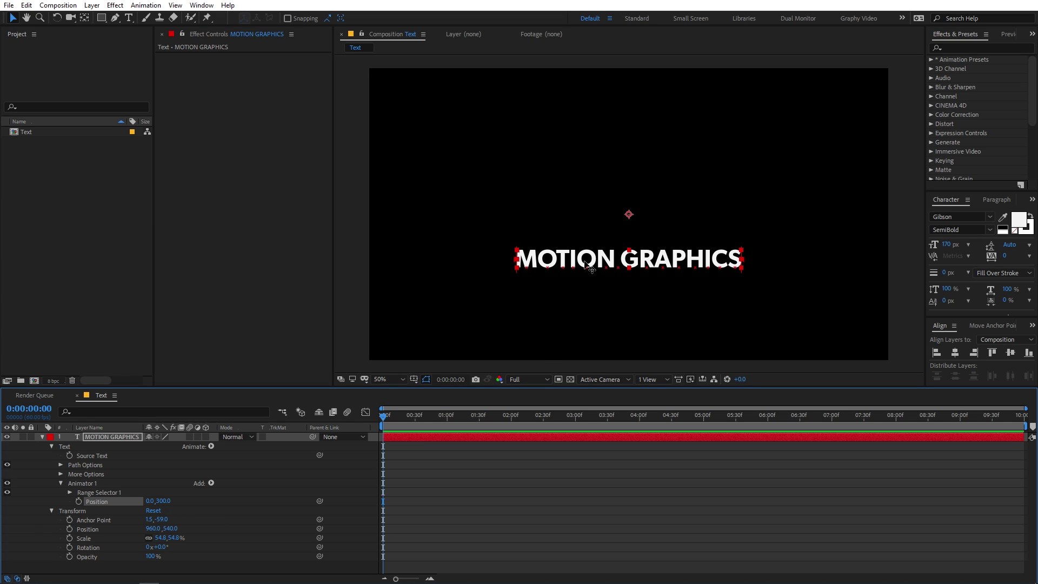
left_click(230, 509)
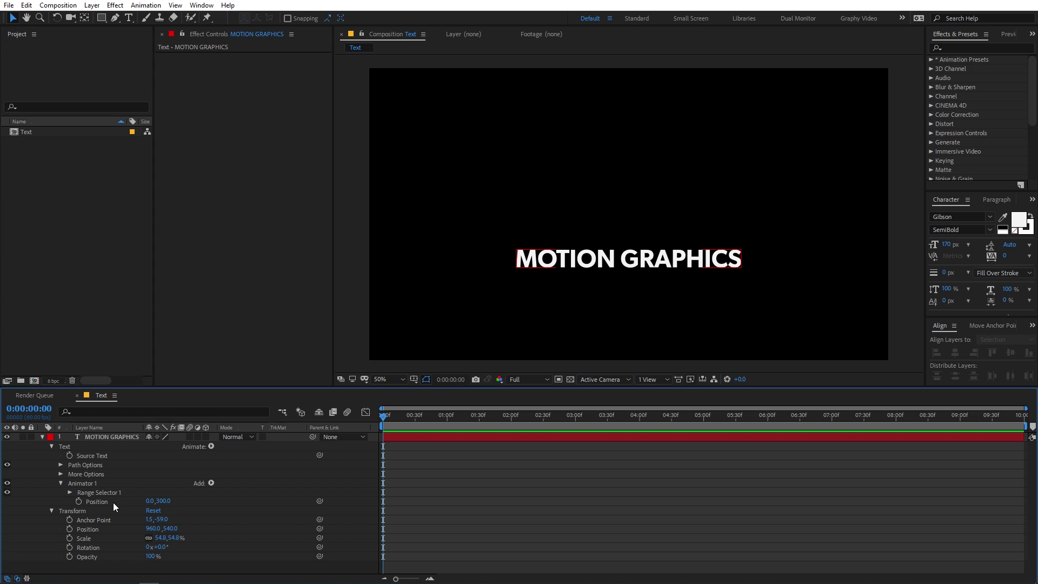
Reveal Range Selector 1 and try Start values such as 74% to see the effect.
left_click(69, 493)
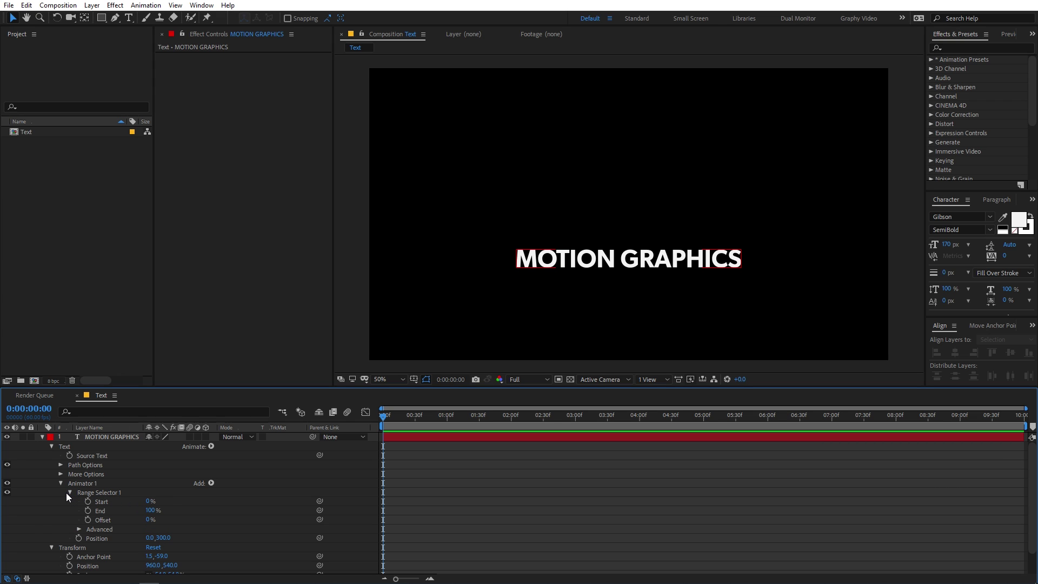
scroll(65, 493, "down", 1)
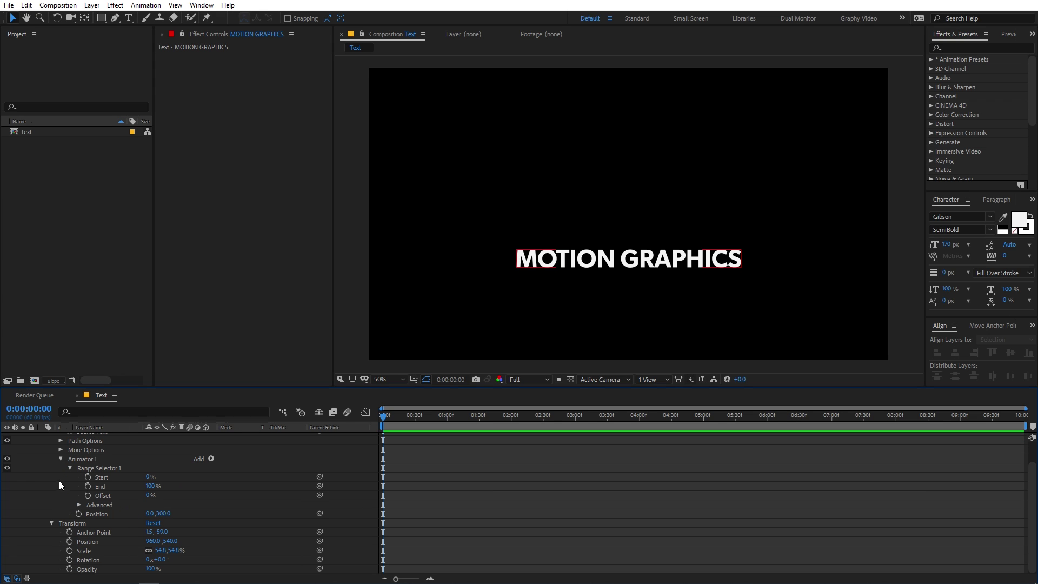
left_click(148, 477)
type("74")
key("Return")
left_click_drag(199, 478, 70, 487)
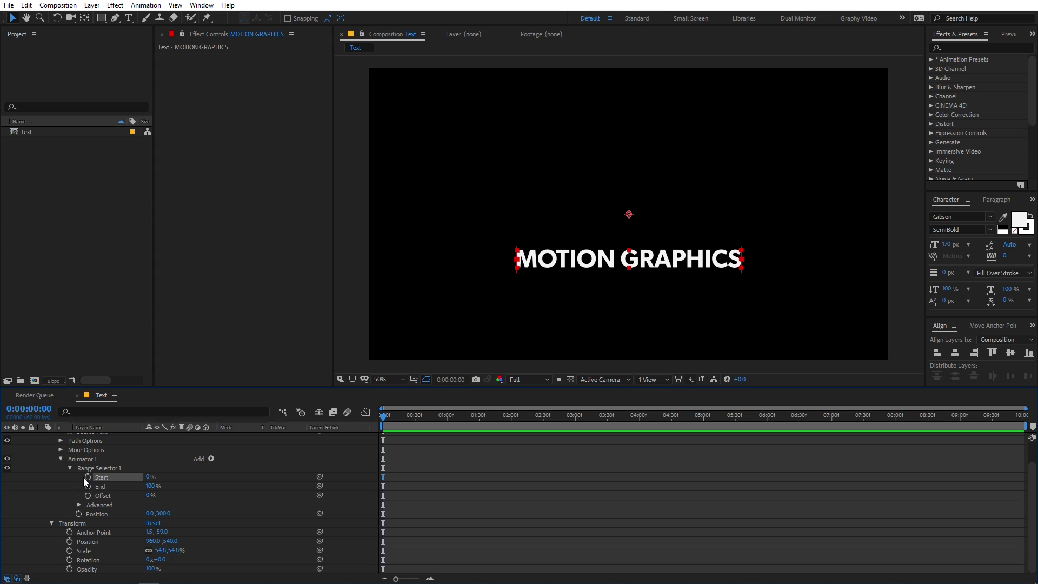
Keyframe Start at 0% on the first frame and 100% at 0:00:01:04.
left_click(87, 477)
left_click_drag(403, 415, 451, 416)
left_click(149, 477)
type("100")
key("Return")
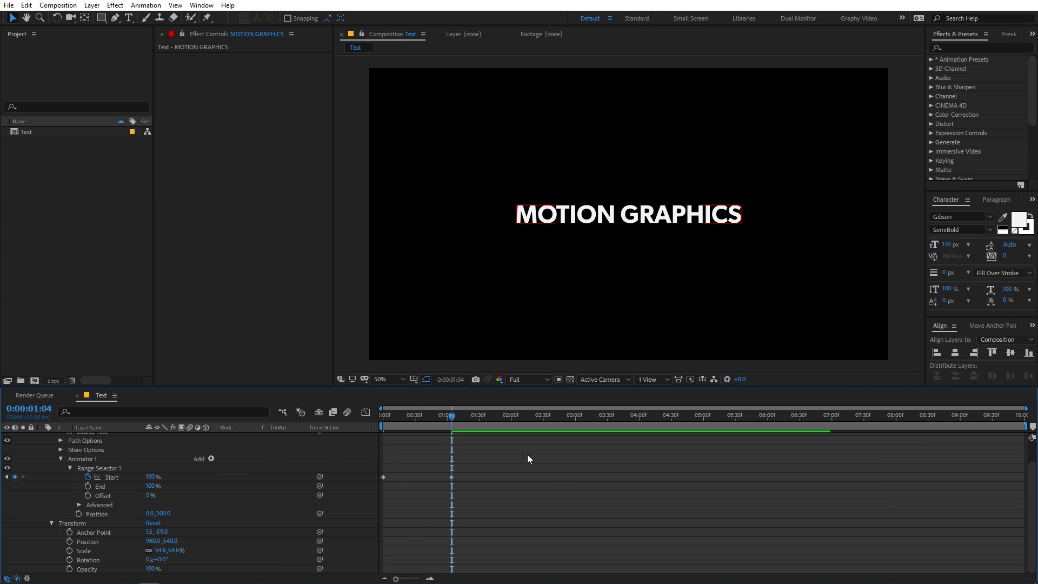
Preview the letters rising from the first frame, then reveal the range's Advanced options.
key("Home")
key("space")
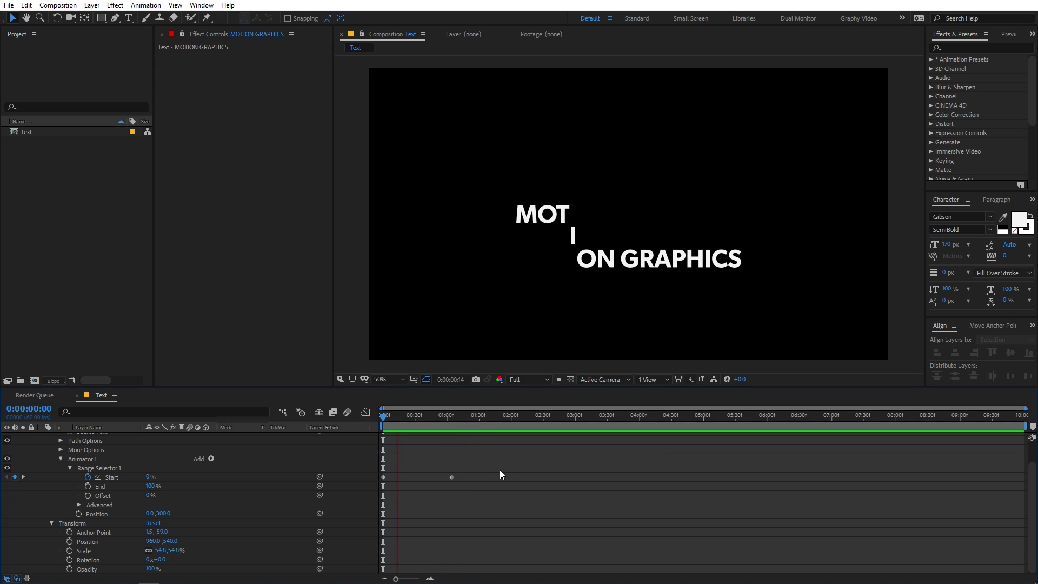
key("space")
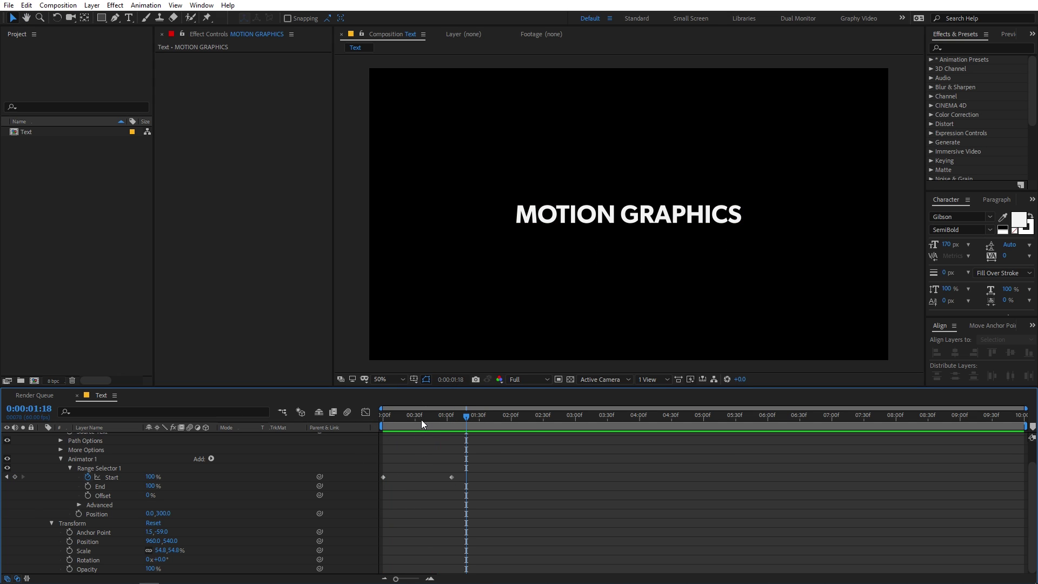
key("Home")
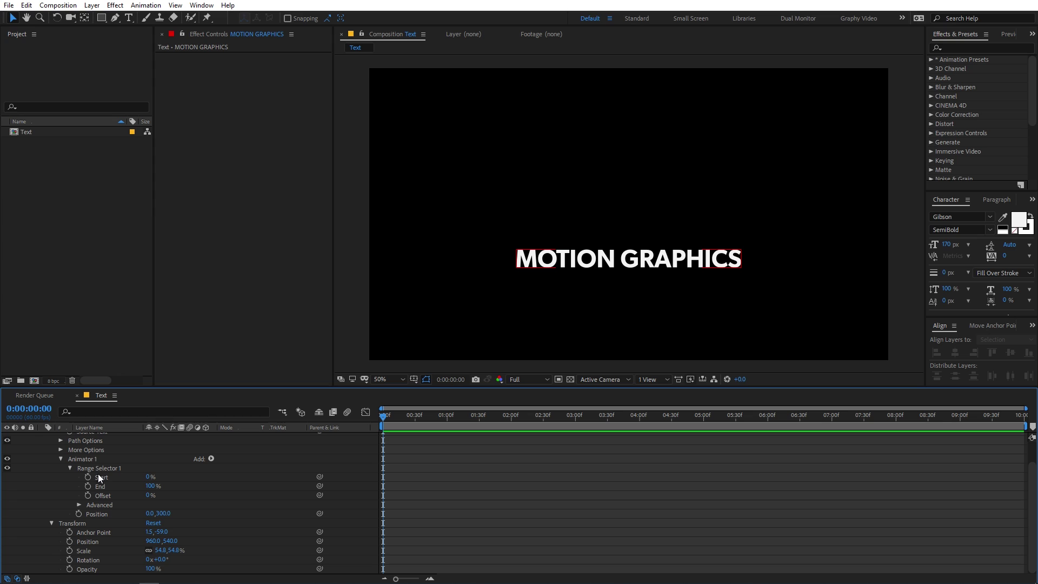
left_click(79, 505)
scroll(57, 498, "down", 3)
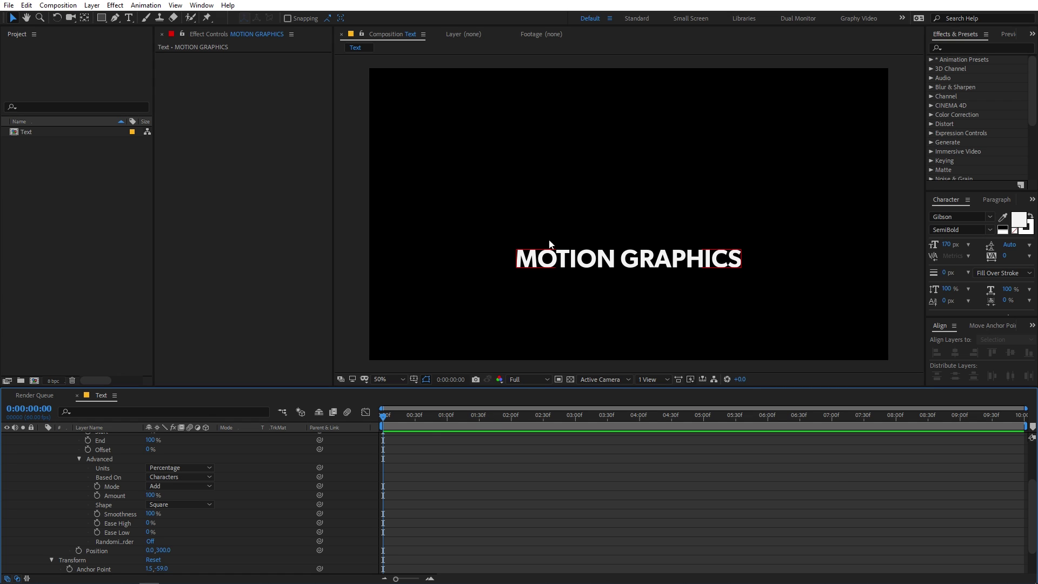
Test basing the range on Words, then set Based On back to Characters.
left_click(180, 478)
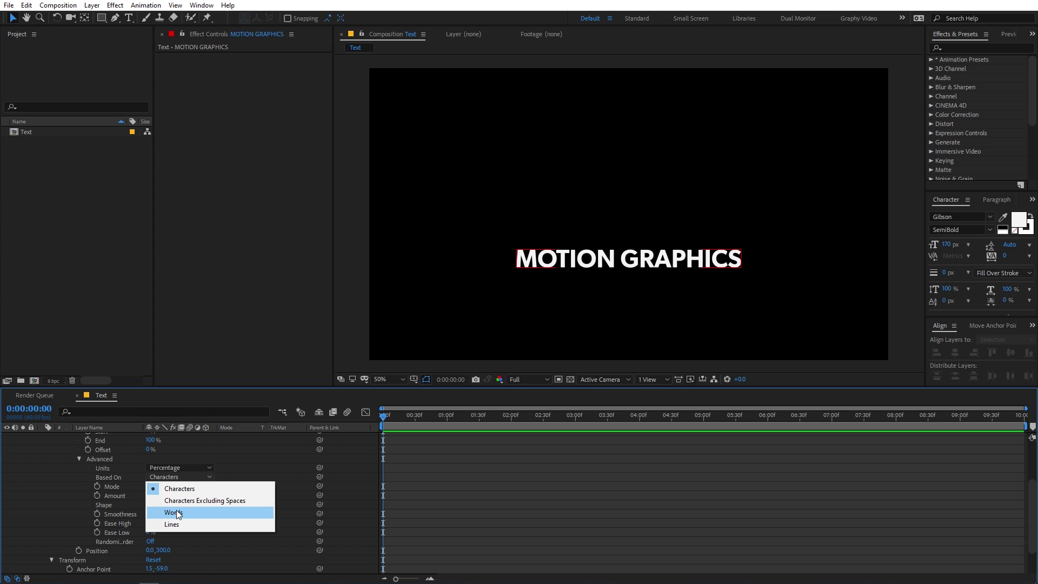
left_click(176, 511)
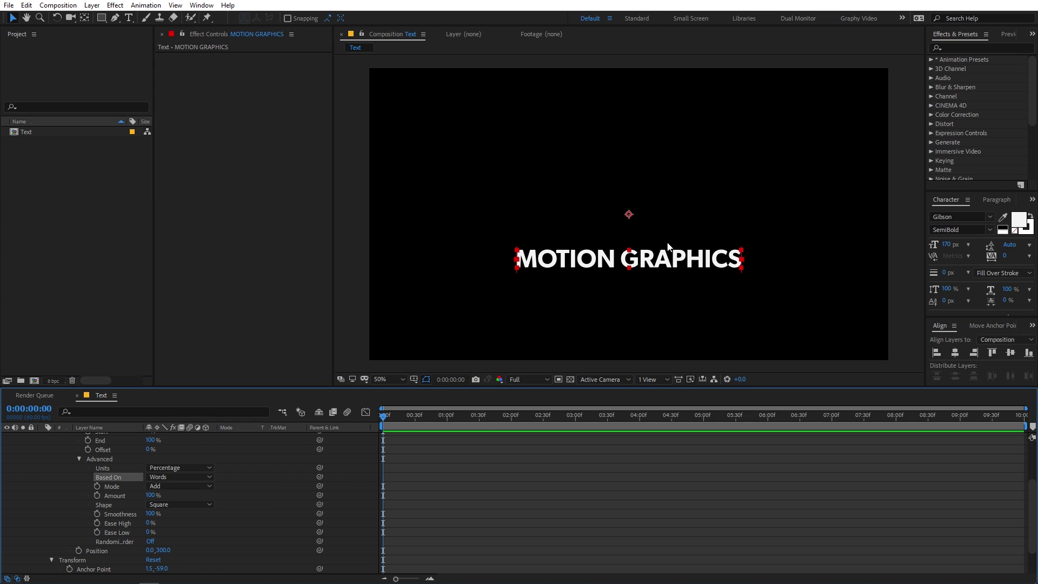
scroll(281, 481, "up", 2)
mouse_move(154, 490)
left_mouse_down()
mouse_move(162, 490)
mouse_move(147, 496)
mouse_move(184, 495)
mouse_move(135, 496)
left_mouse_up()
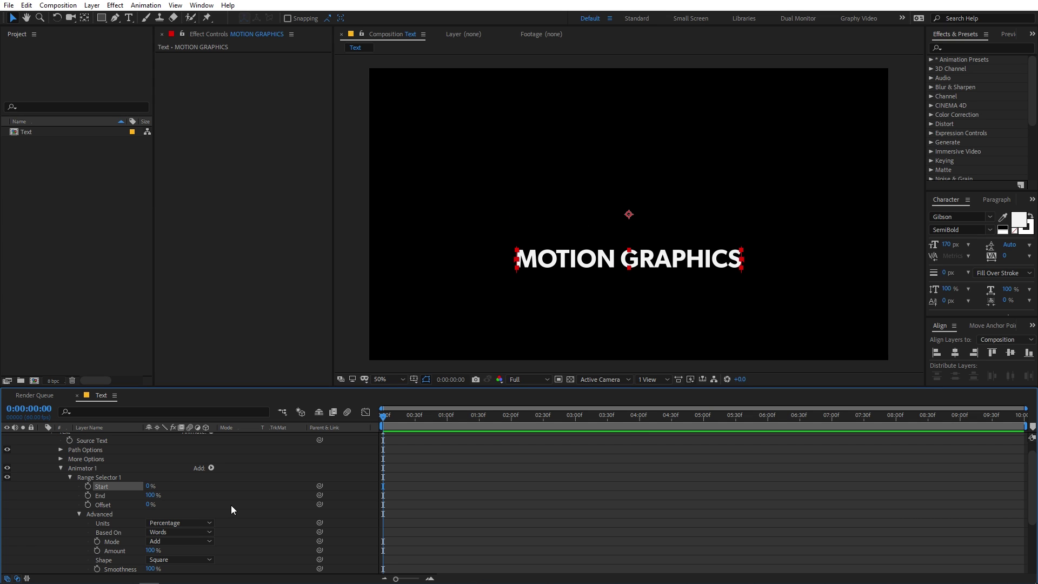
scroll(244, 505, "down", 2)
left_click(193, 479)
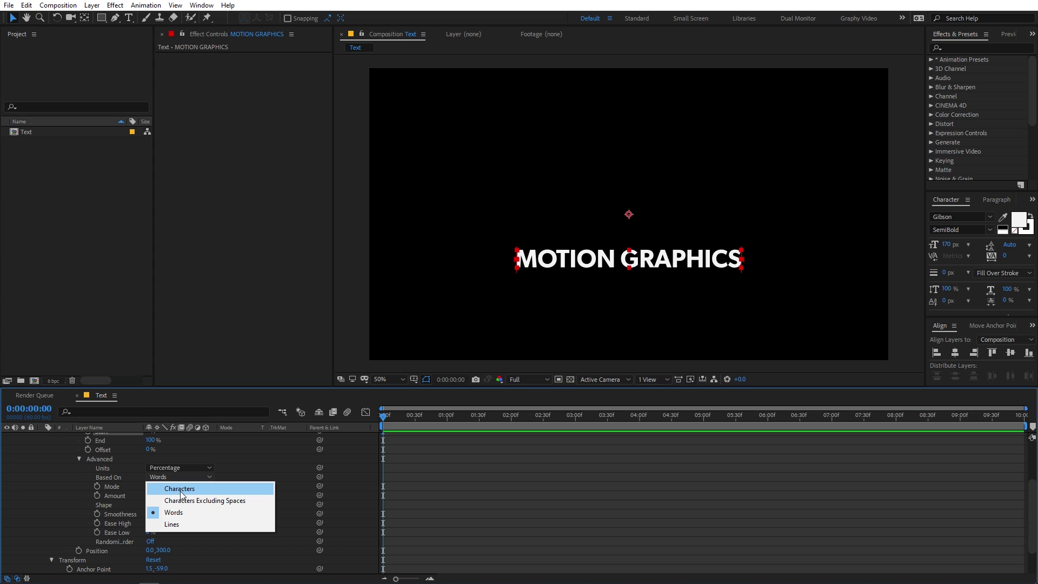
left_click(181, 490)
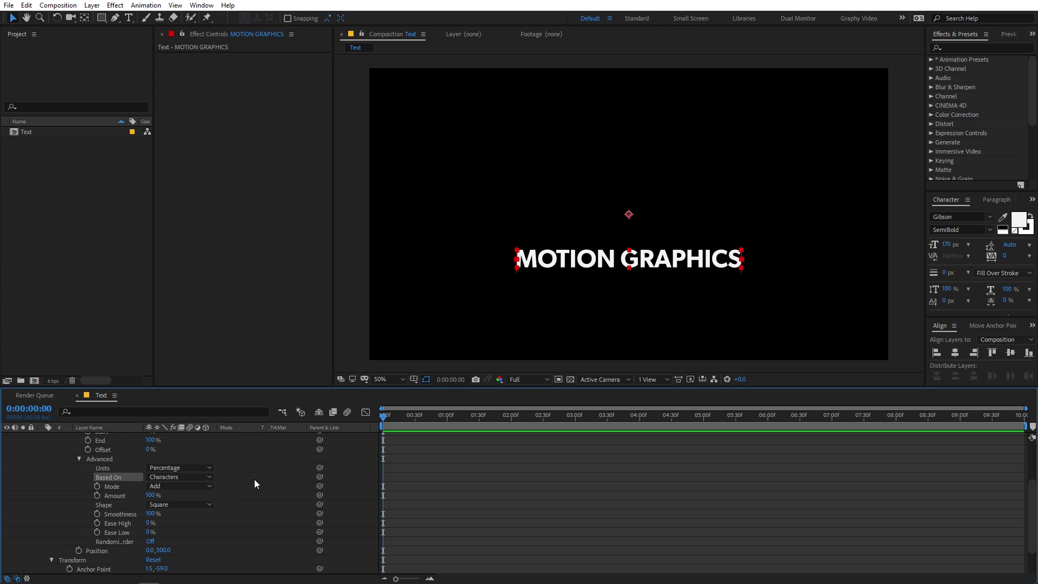
scroll(254, 479, "down", 1)
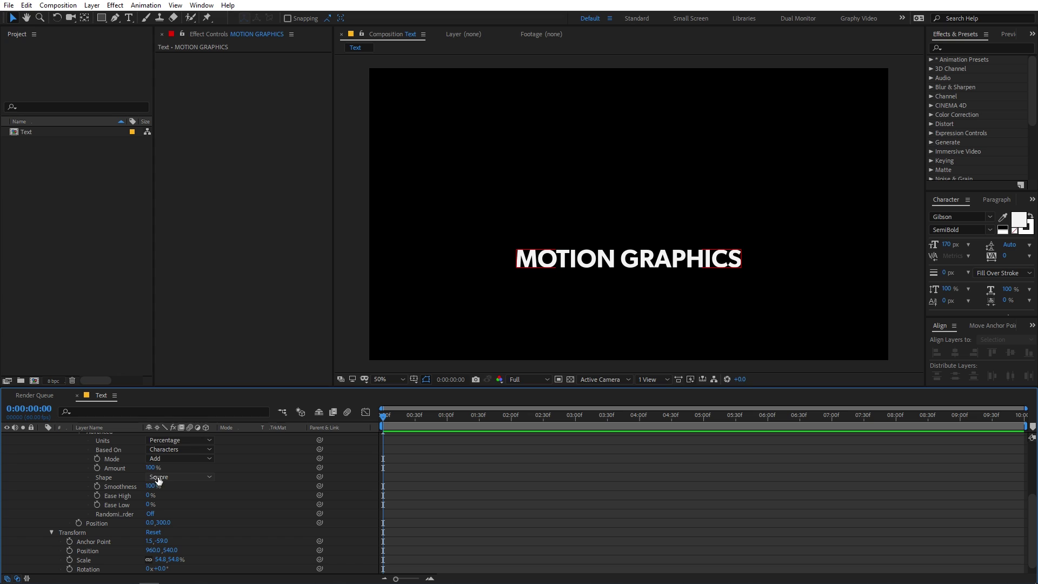
Set the range Shape to Ramp Up and check it by varying Start, leaving it at 0%.
left_click(182, 478)
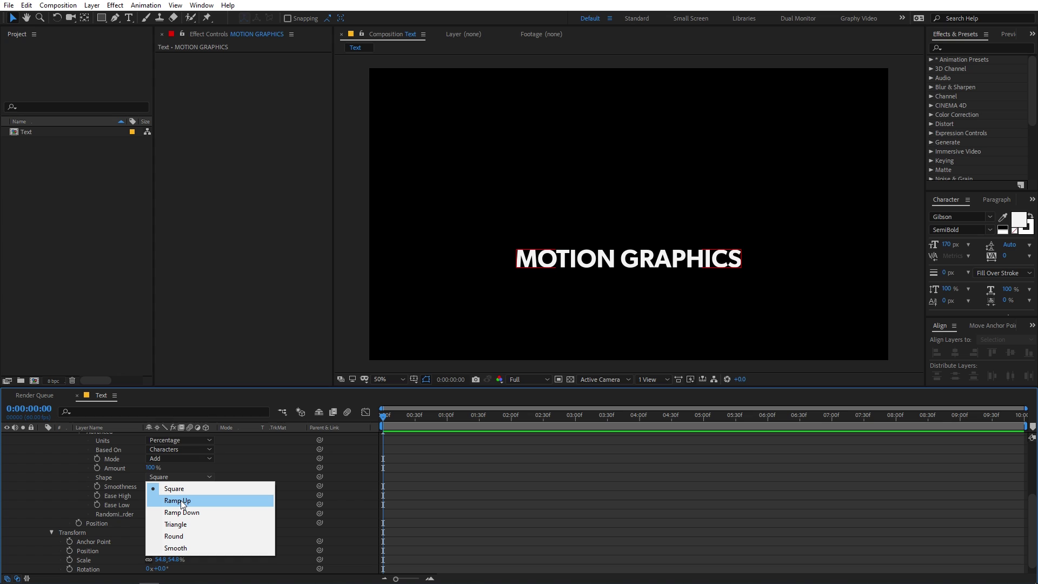
left_click(182, 502)
scroll(216, 504, "up", 5)
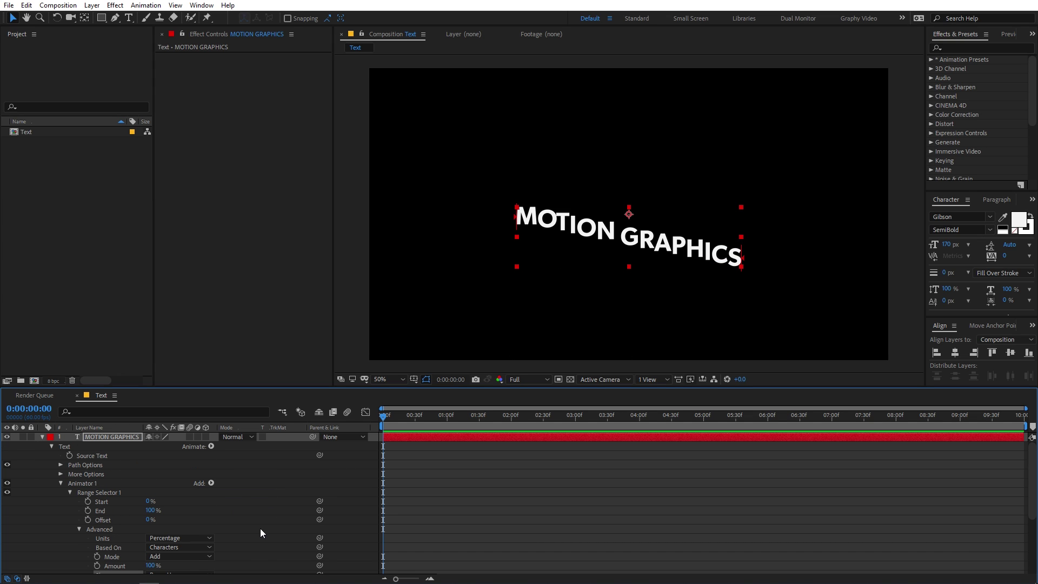
left_click_drag(150, 501, 125, 508)
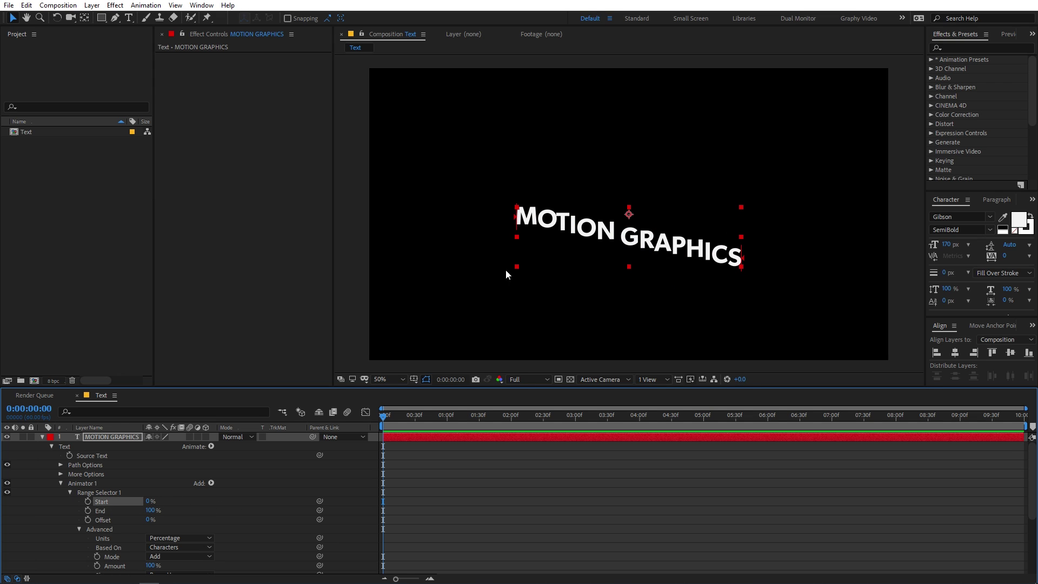
left_click(148, 502)
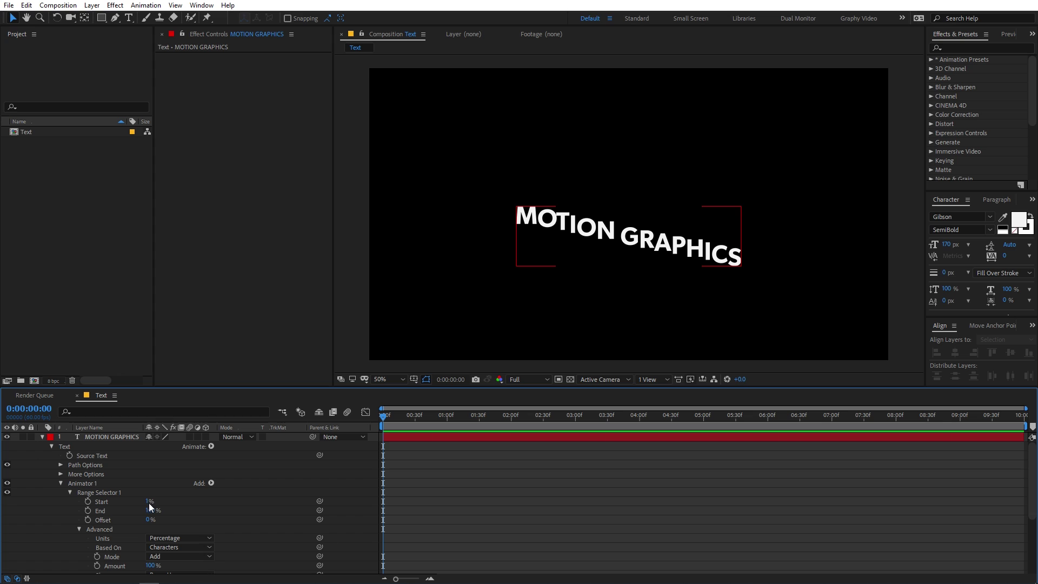
left_click(151, 500)
left_click(157, 496)
Keyframe Offset at -100% on the first frame and 100% at 0:00:01:30.
left_click_drag(151, 519, 185, 524)
left_click_drag(260, 524, 216, 525)
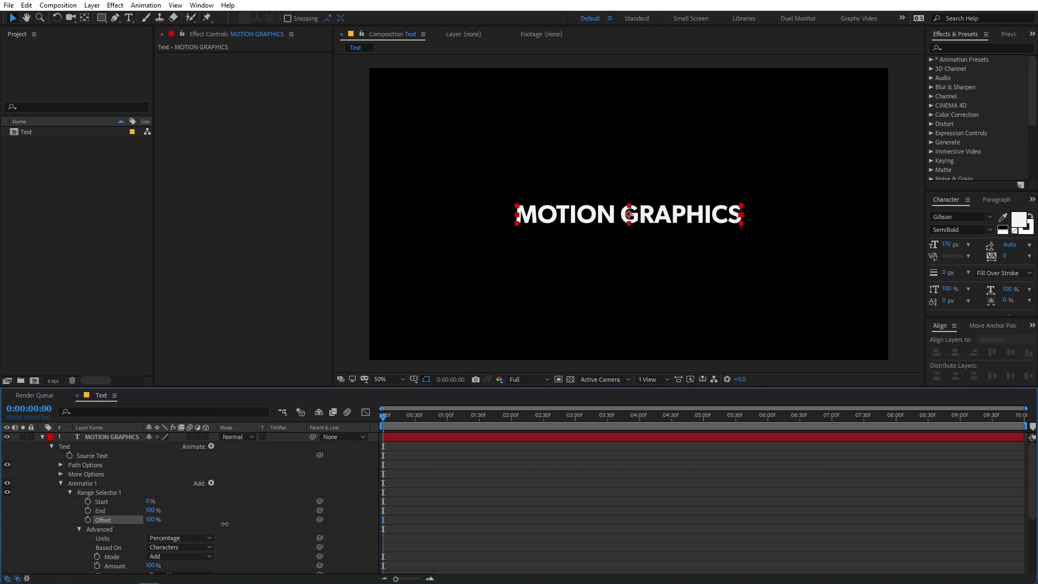
left_click_drag(285, 519, 11, 525)
left_click(88, 520)
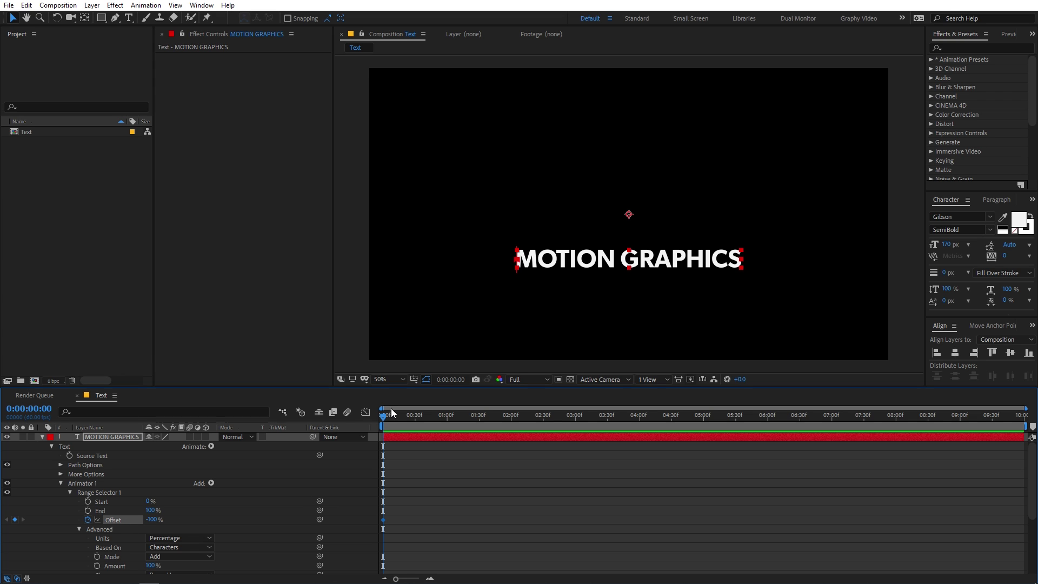
left_click_drag(390, 414, 479, 420)
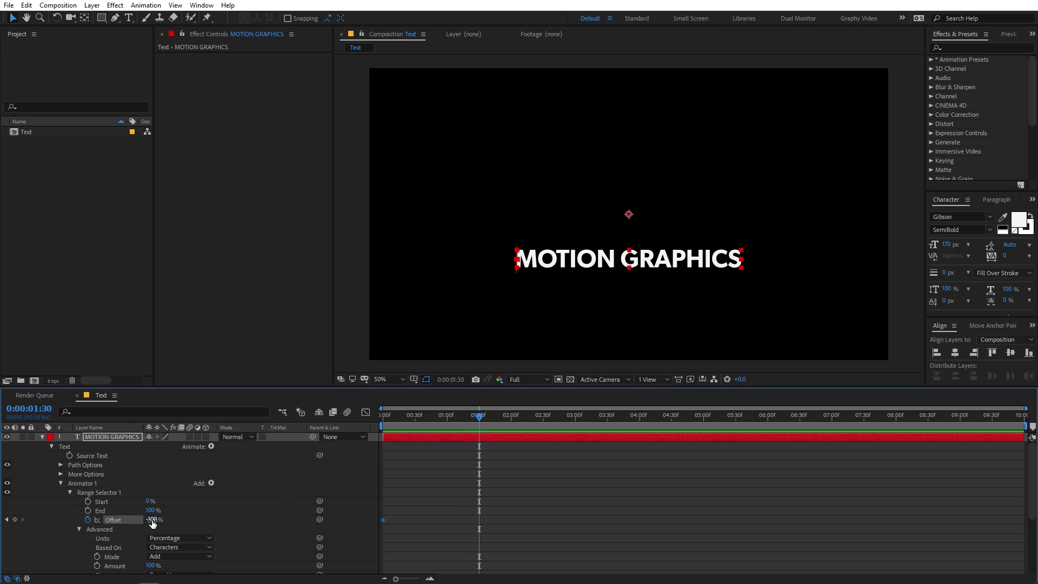
left_click_drag(152, 520, 357, 510)
Preview the rise-in animation from the first frame twice.
key("Home")
key("space")
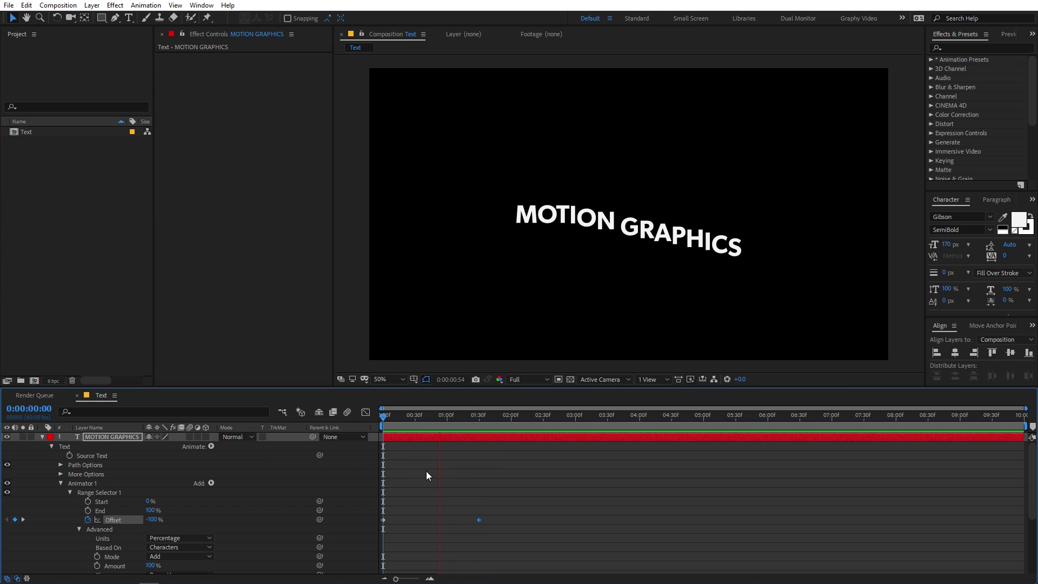
key("space")
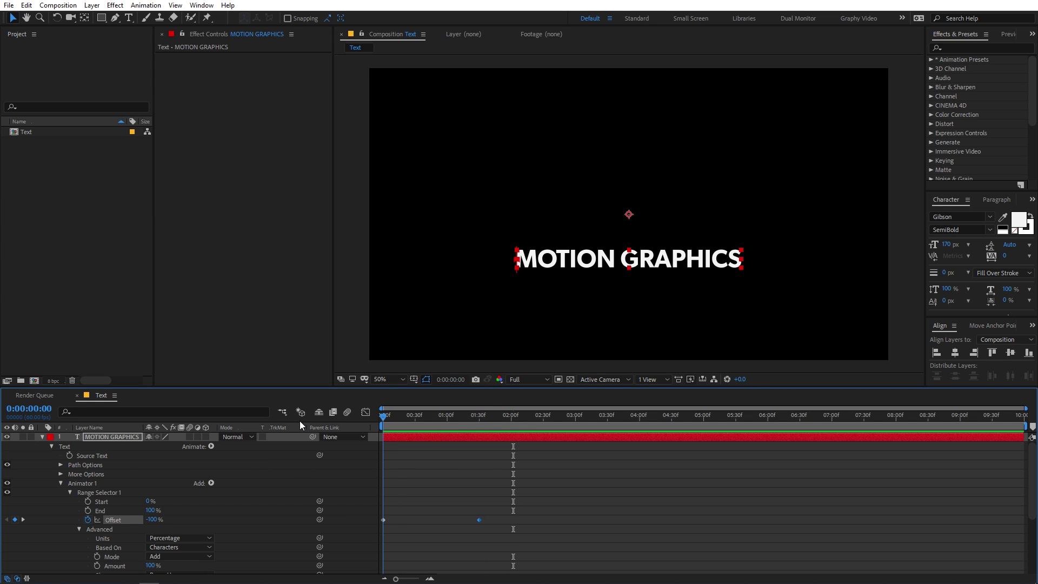
key("space")
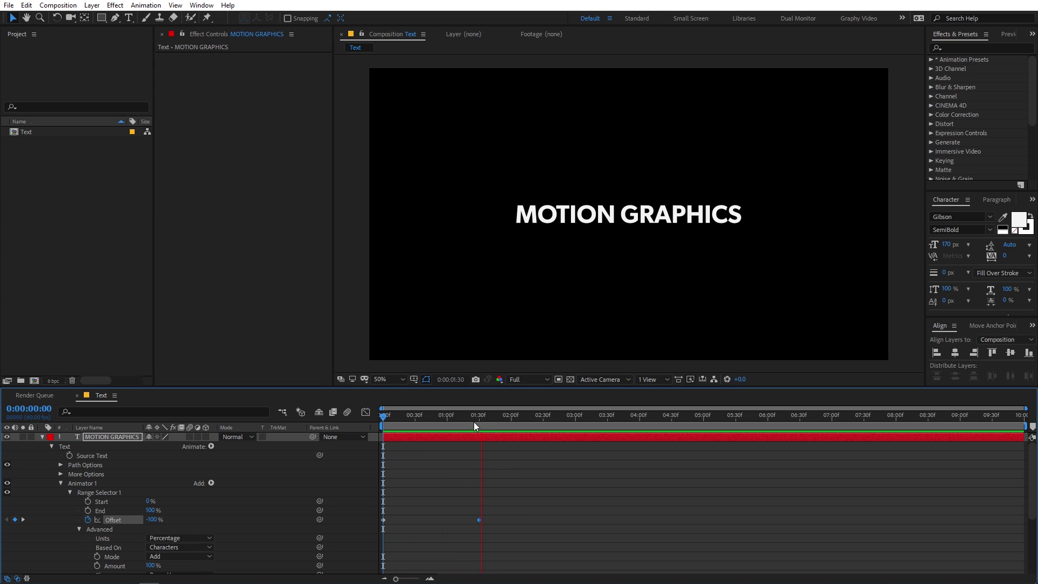
key("space")
scroll(264, 498, "down", 3)
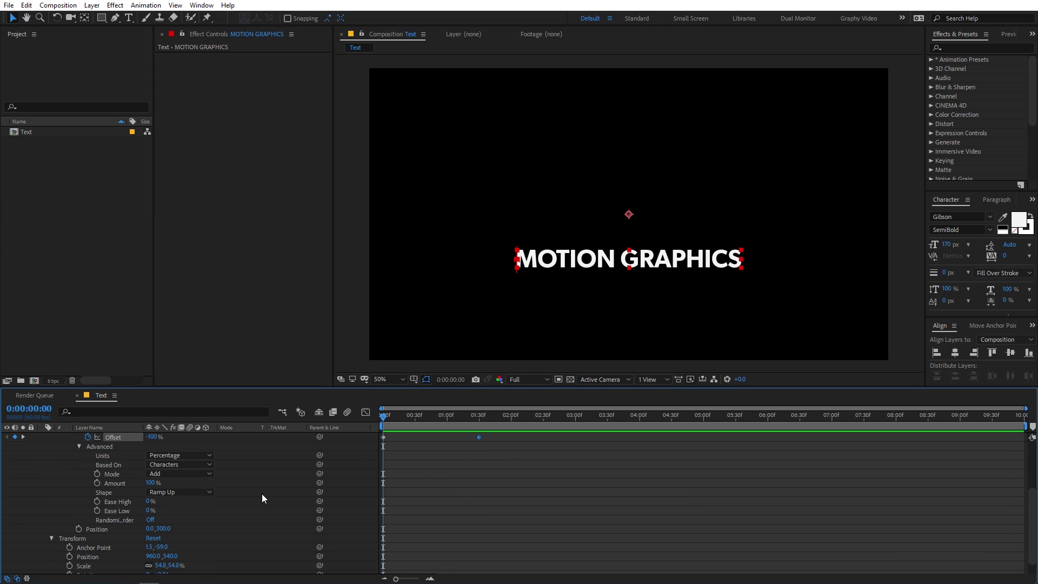
Try Ease High at 100% and preview the eased character animation.
scroll(264, 498, "up", 1)
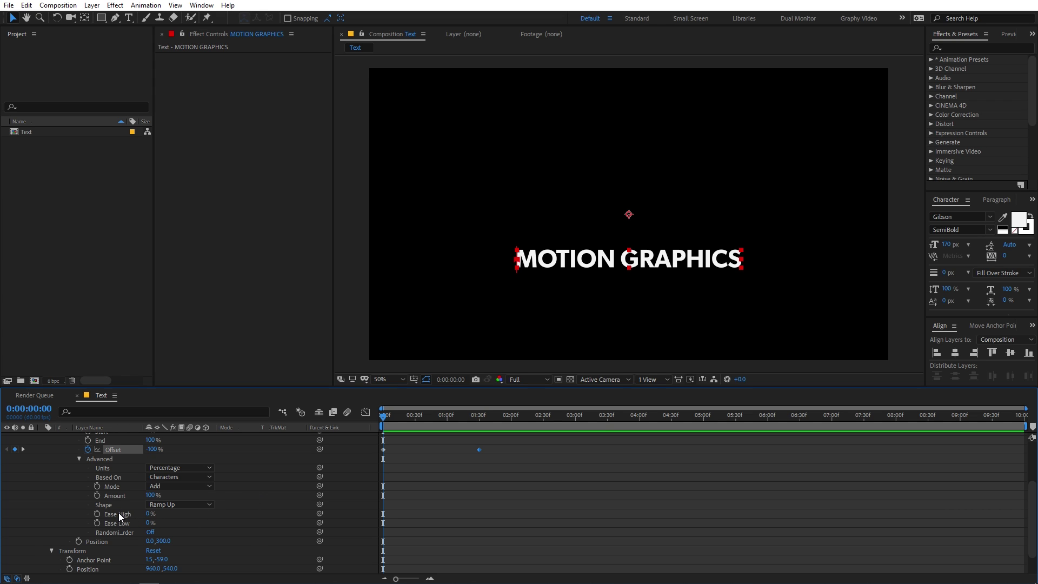
left_click_drag(152, 517, 224, 513)
left_click(401, 442)
key("space")
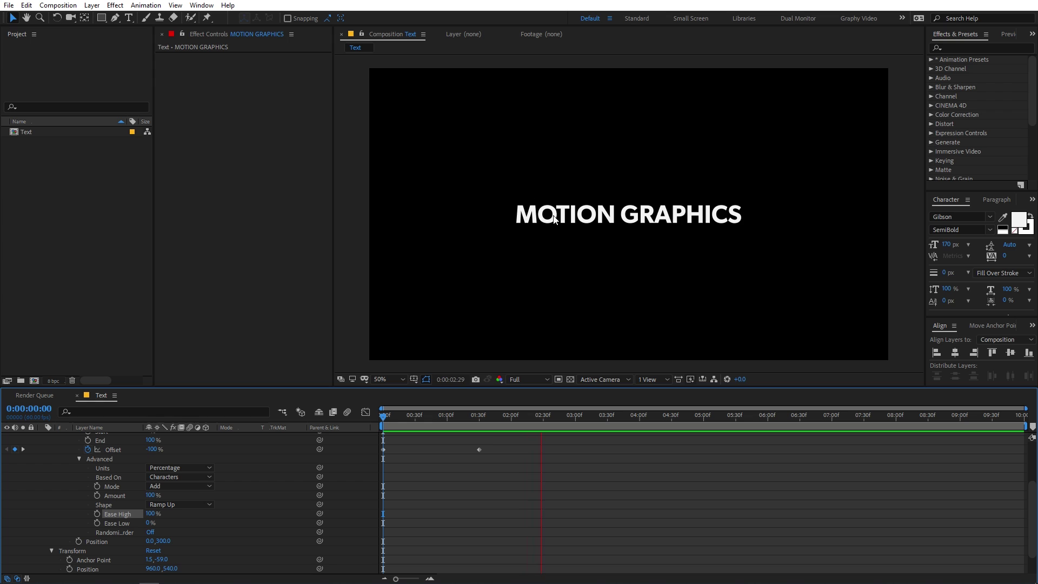
key("space")
mouse_move(385, 427)
left_mouse_down()
mouse_move(486, 426)
mouse_move(383, 427)
left_mouse_up()
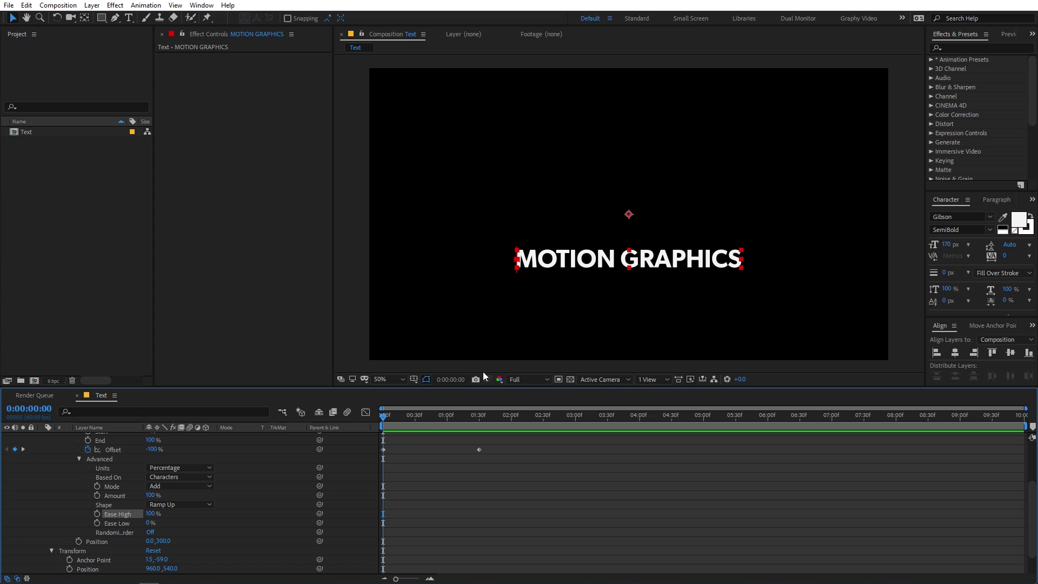
Set Ease High to 0% and Ease Low to 100%, then preview the animation.
left_click(203, 522)
left_click(152, 515)
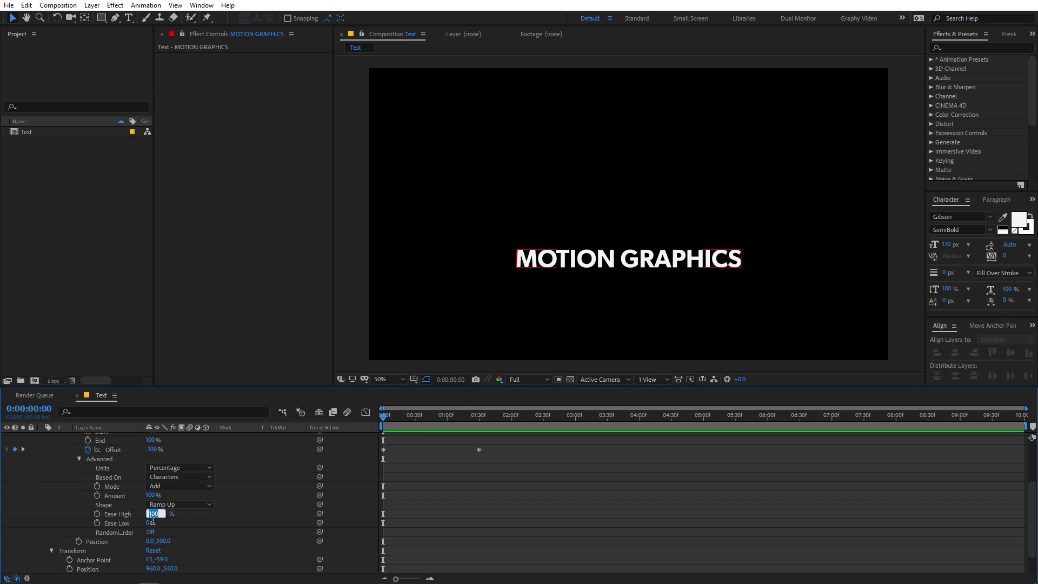
type("0")
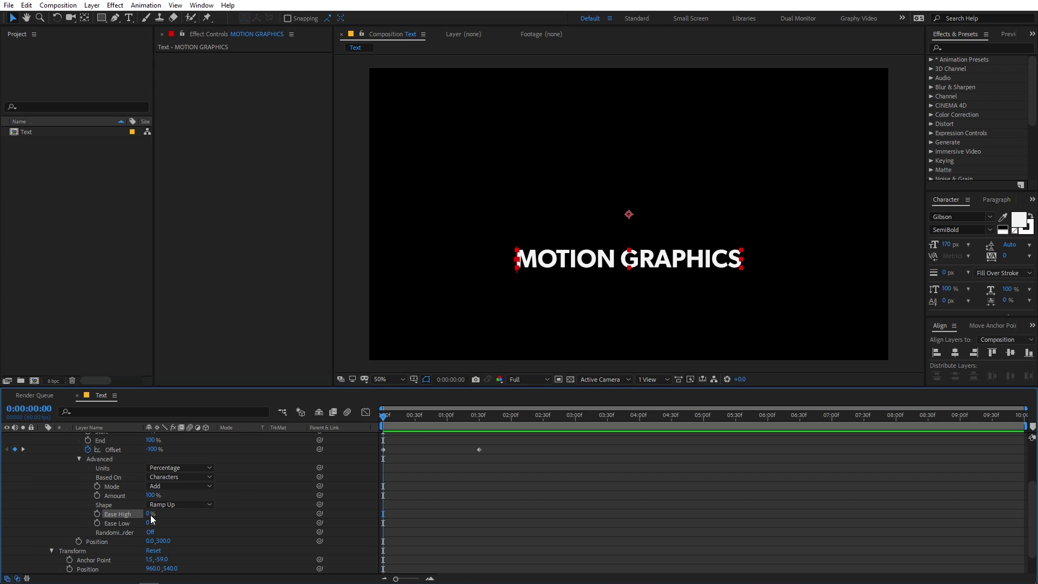
left_click(180, 515)
left_click_drag(150, 524, 401, 439)
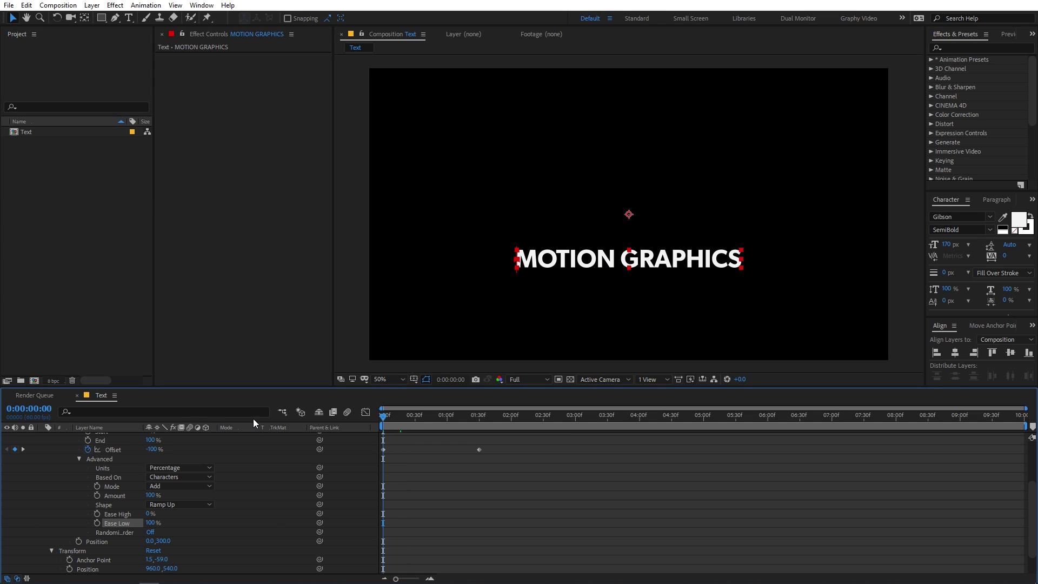
key("space")
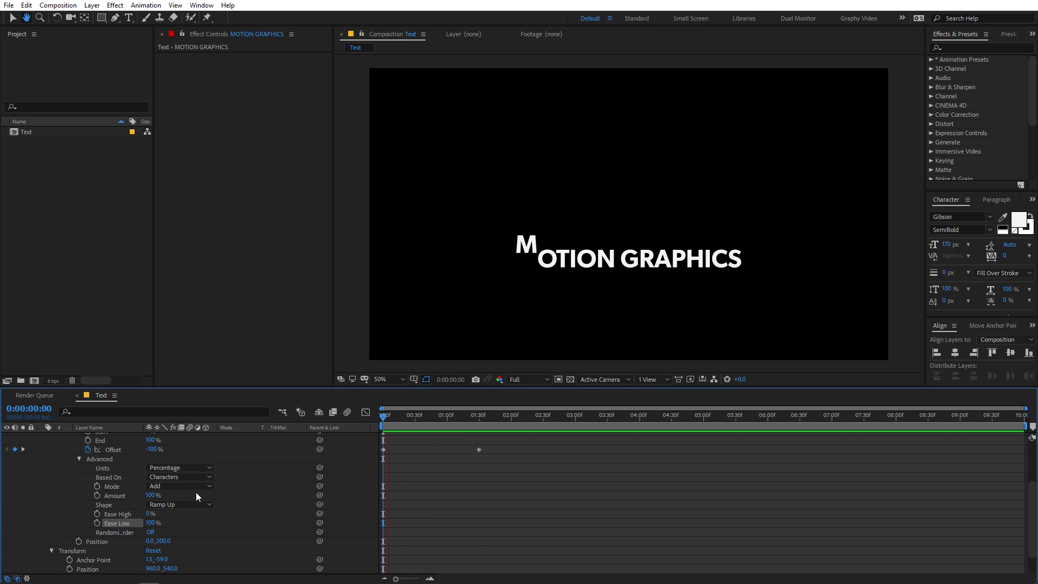
key("space")
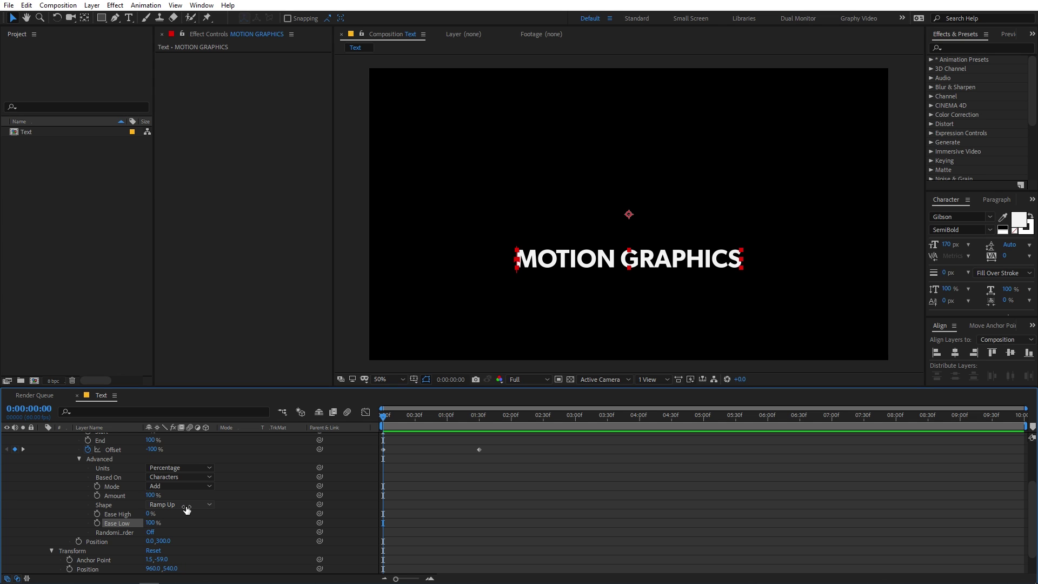
key("space")
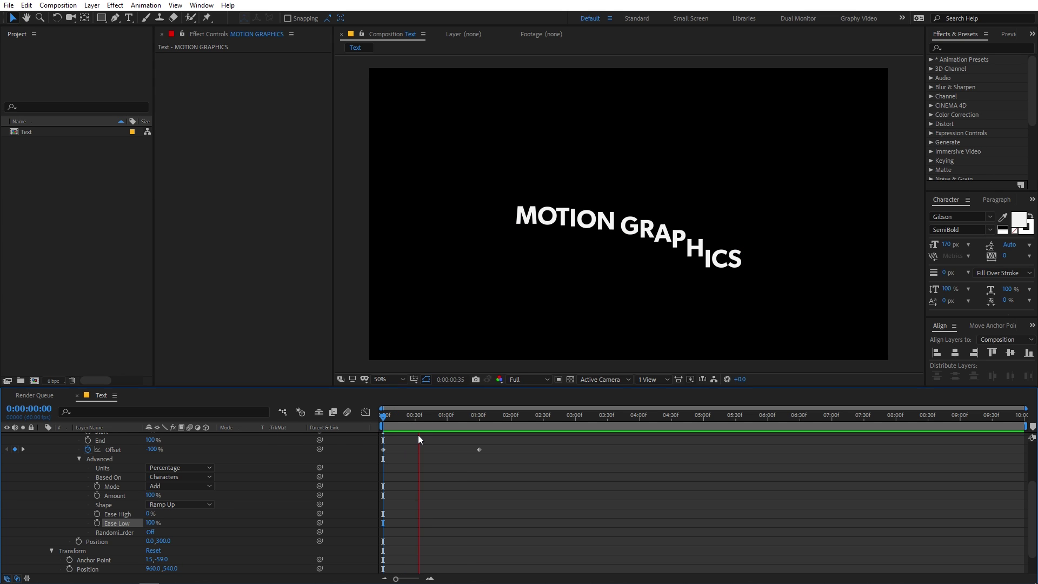
key("space")
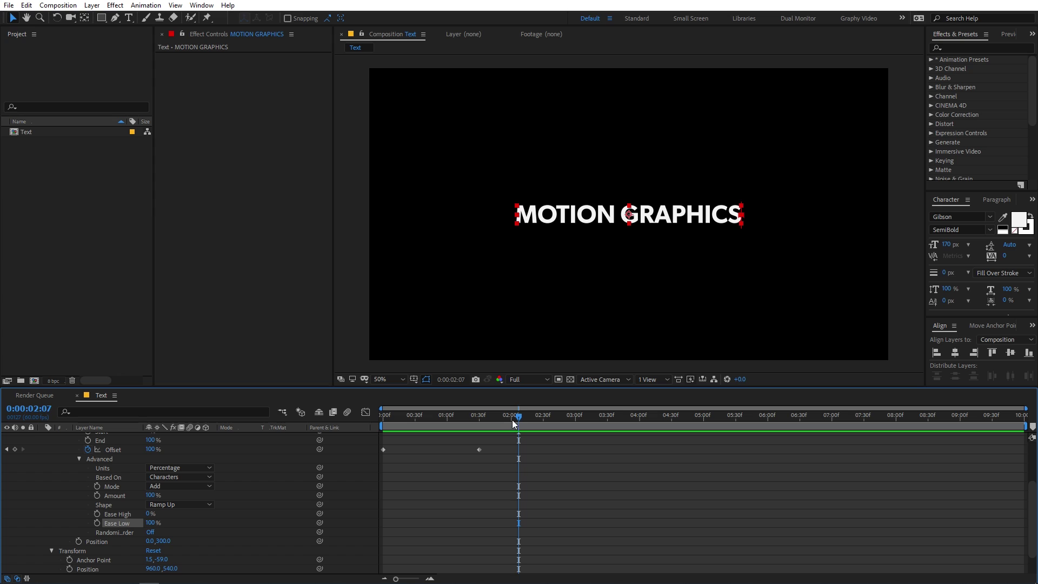
left_click_drag(514, 424, 289, 440)
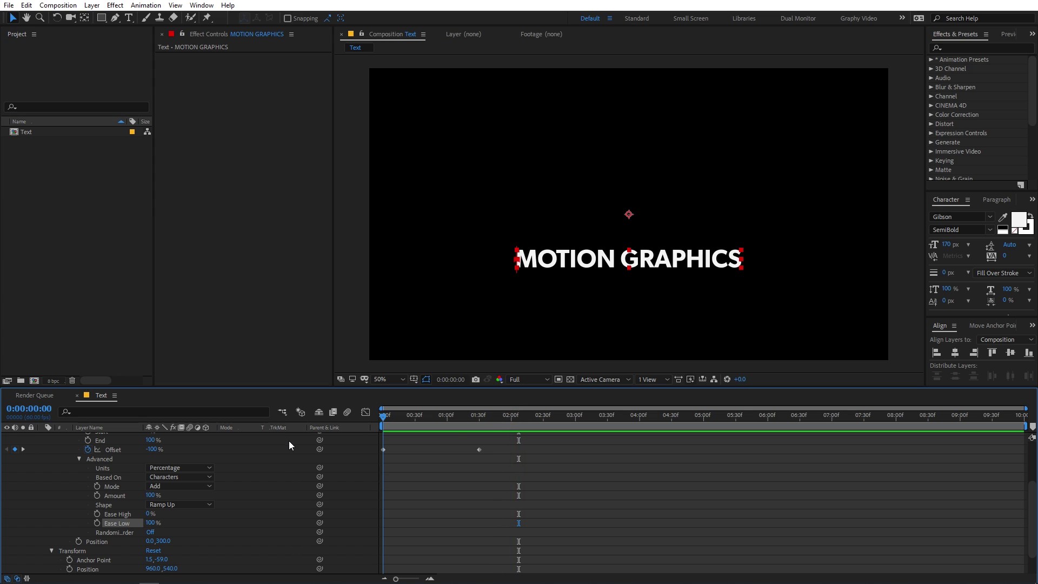
left_click(150, 532)
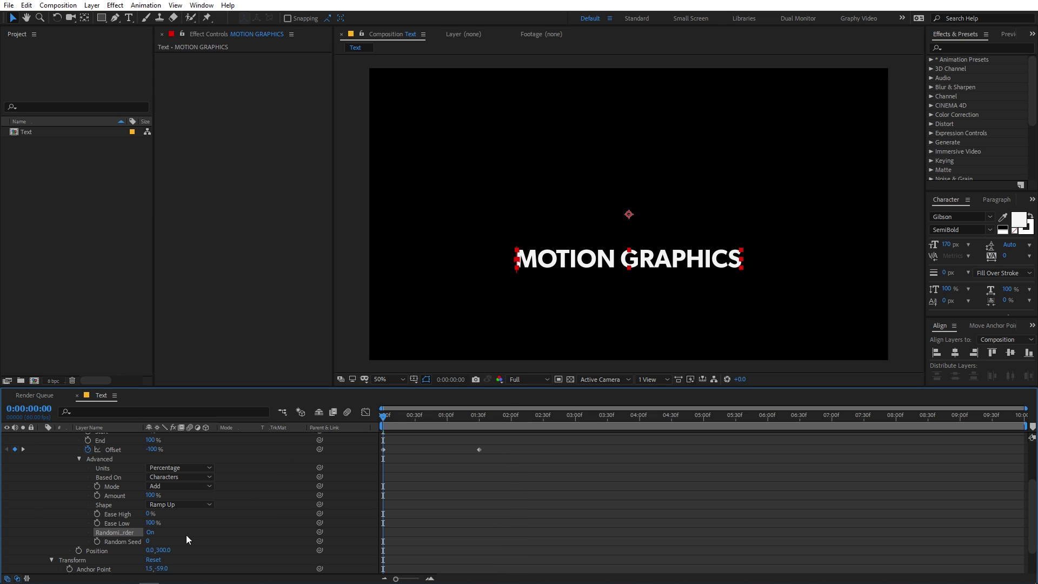
key("space")
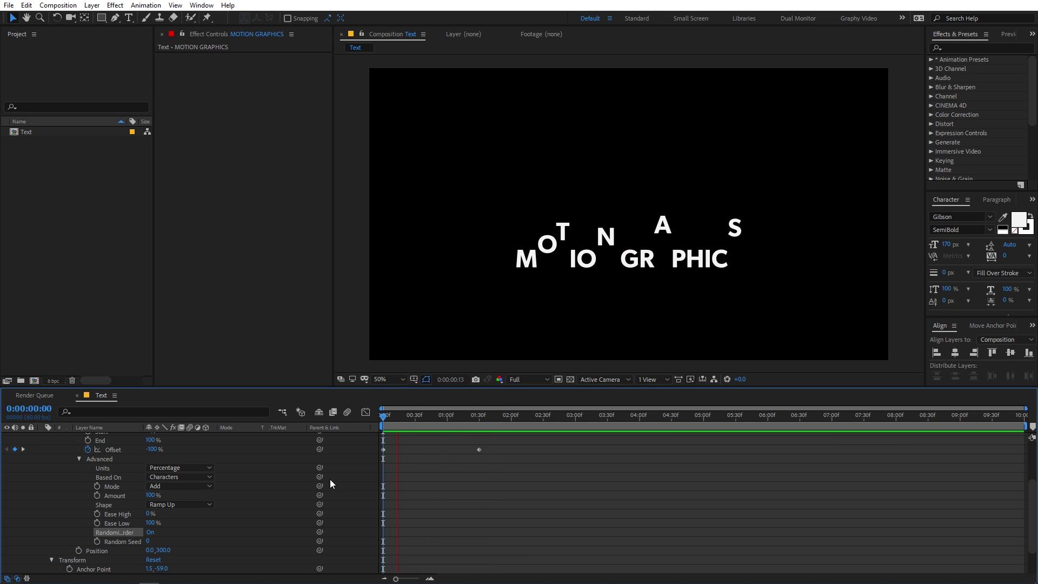
left_click(150, 532)
left_click(151, 533)
left_click(400, 468)
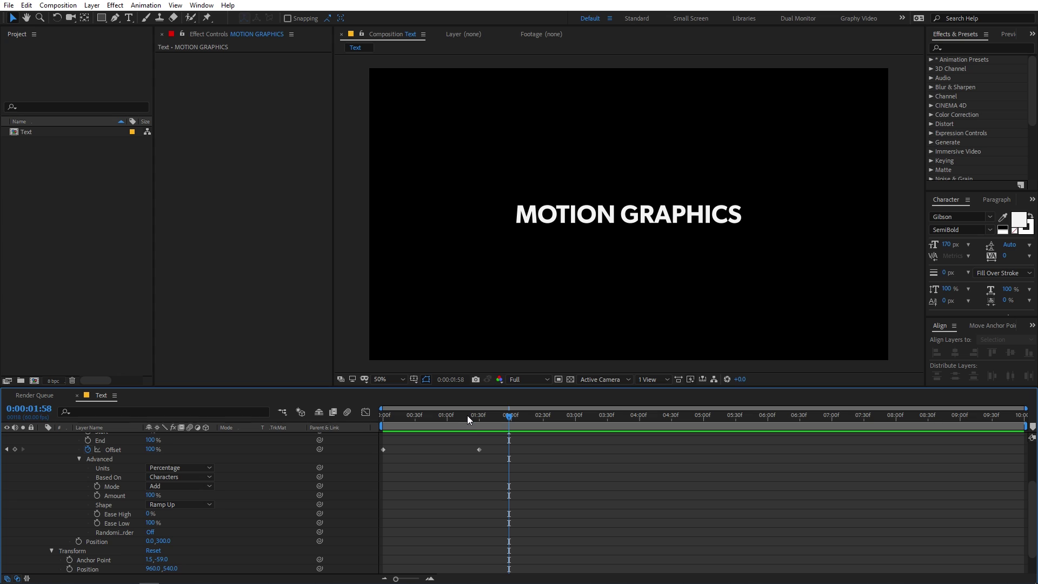
key("Home")
scroll(420, 475, "up", 2)
left_click_drag(511, 471, 377, 483)
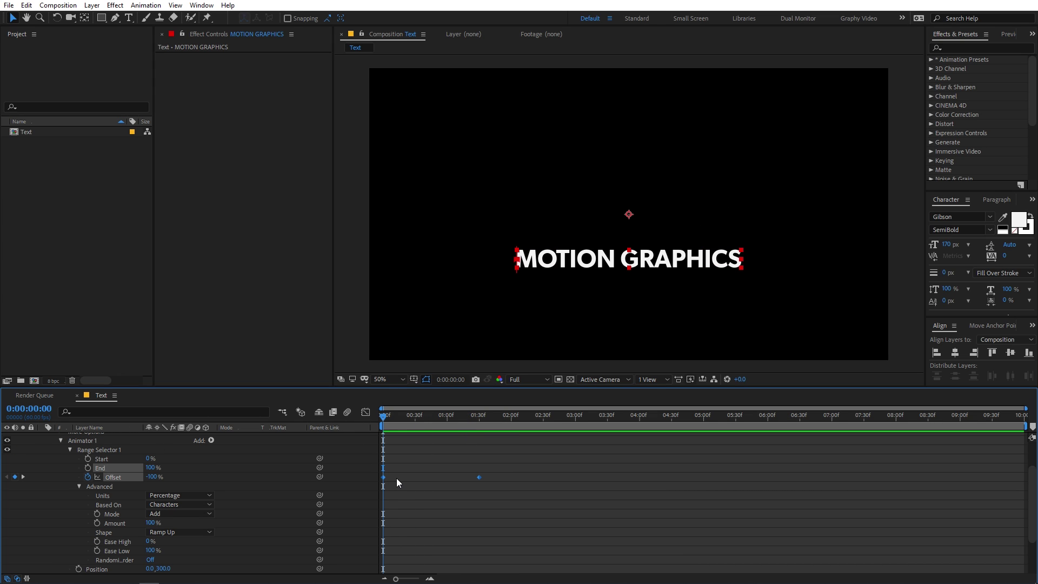
Apply Easy Ease to the Offset keyframes.
right_click(382, 477)
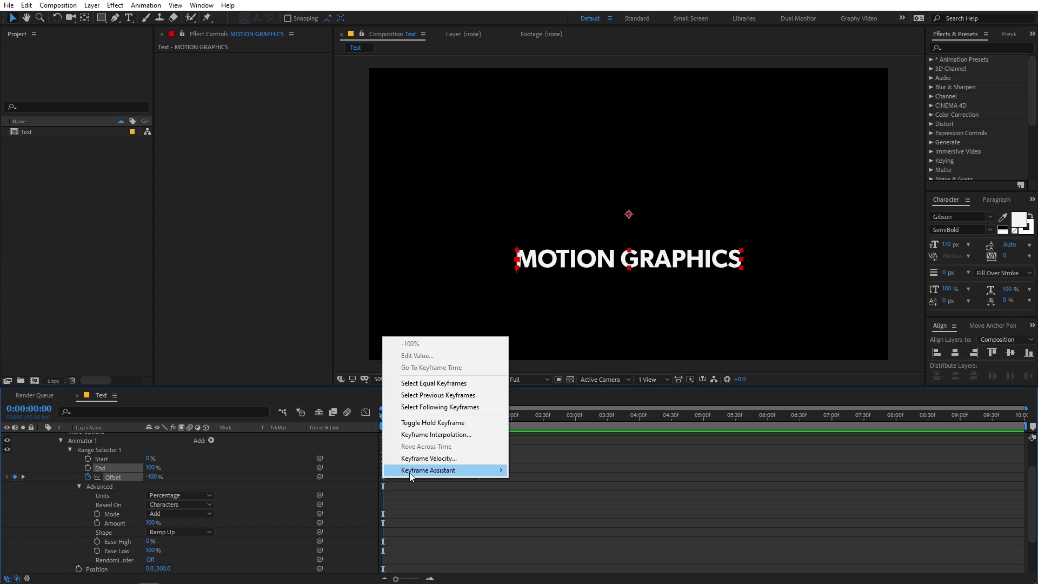
mouse_move(433, 472)
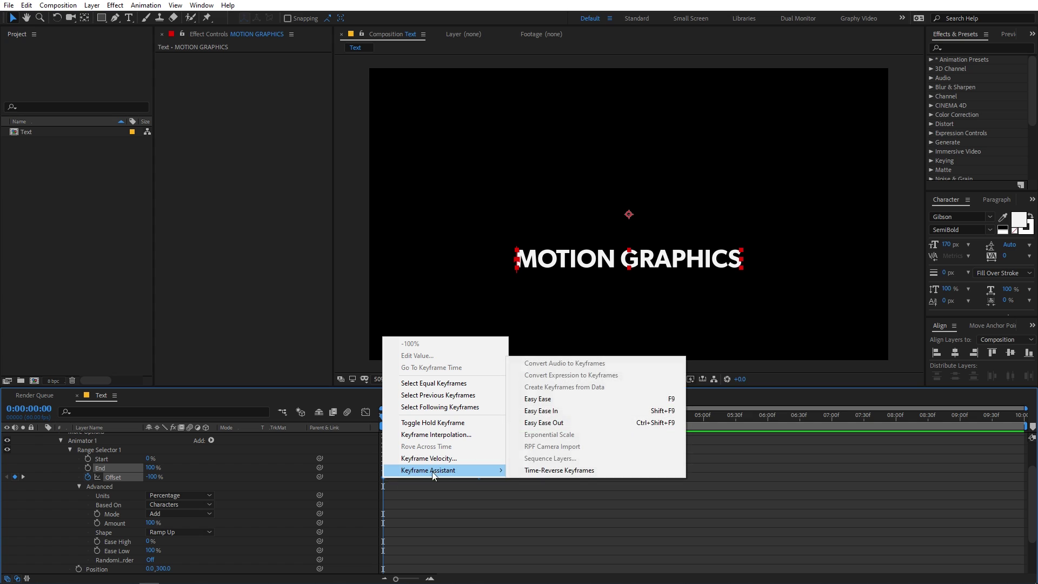
left_click(540, 399)
Shape the Offset speed curve at the 01:30 keyframe and preview the result.
left_click(367, 412)
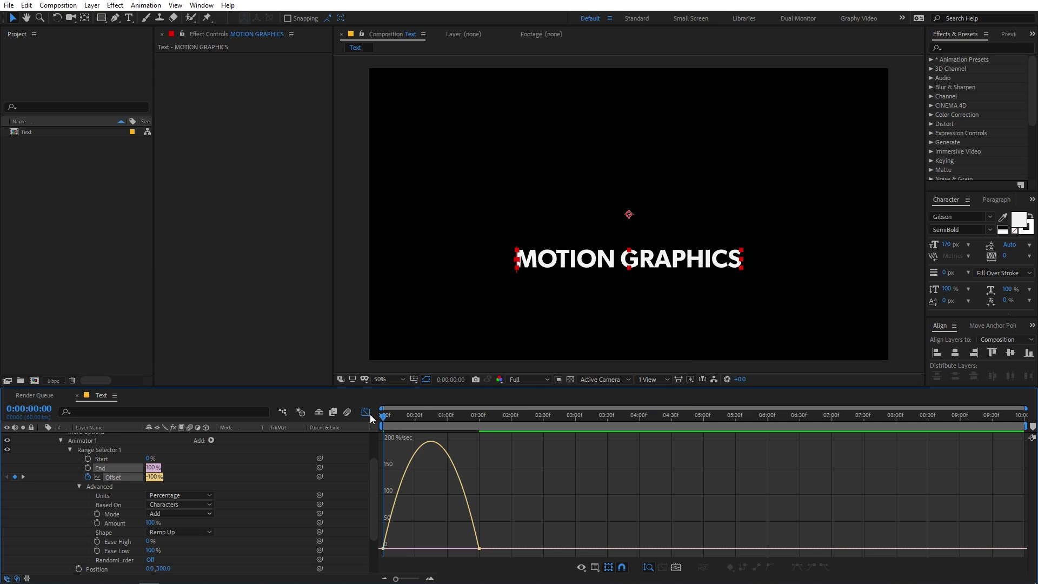
left_click_drag(532, 493, 446, 557)
left_click(595, 568)
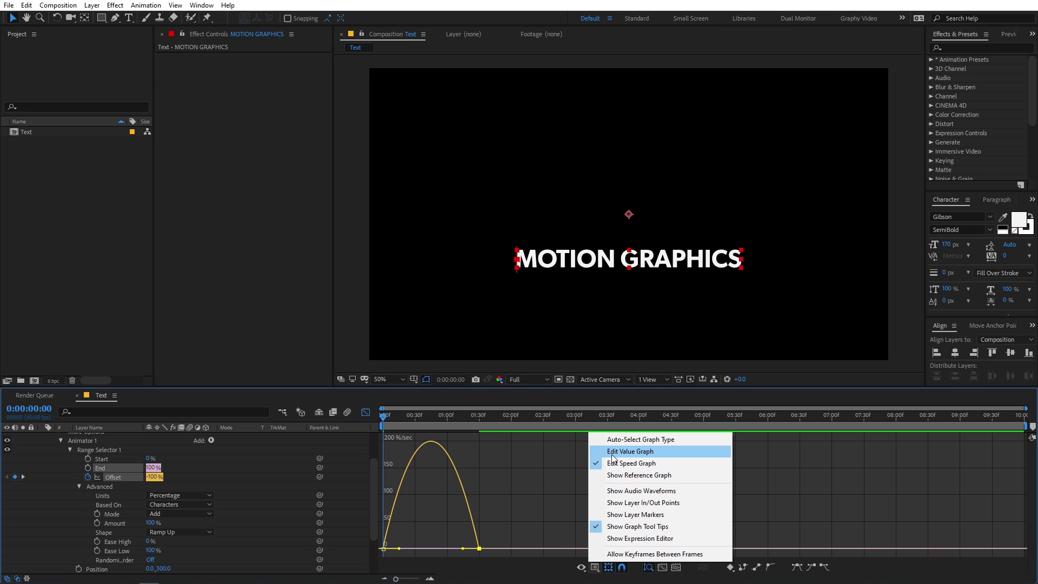
left_click(627, 463)
left_click_drag(511, 529, 431, 548)
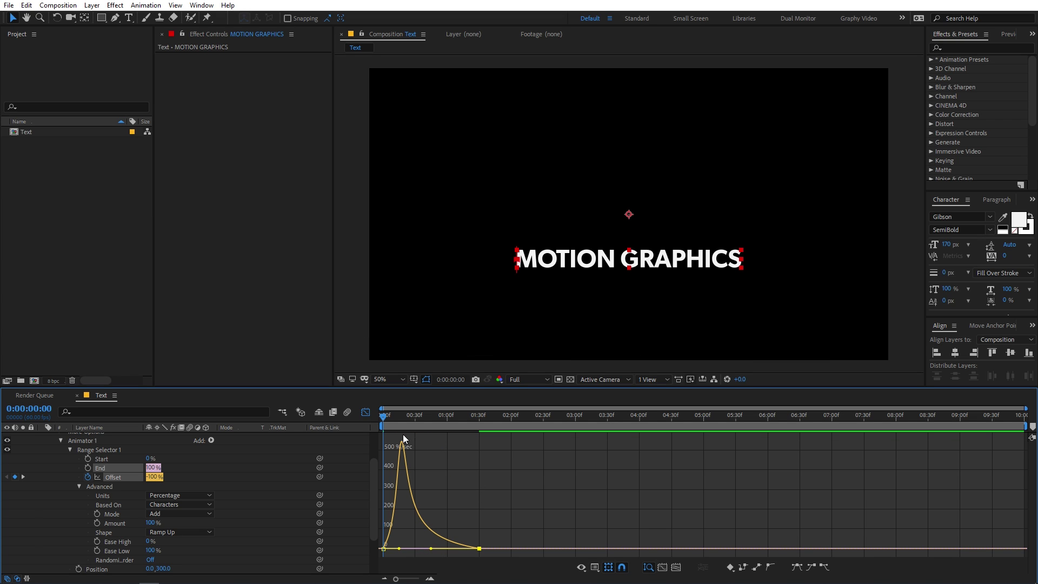
left_click(365, 413)
left_click(456, 507)
key("space")
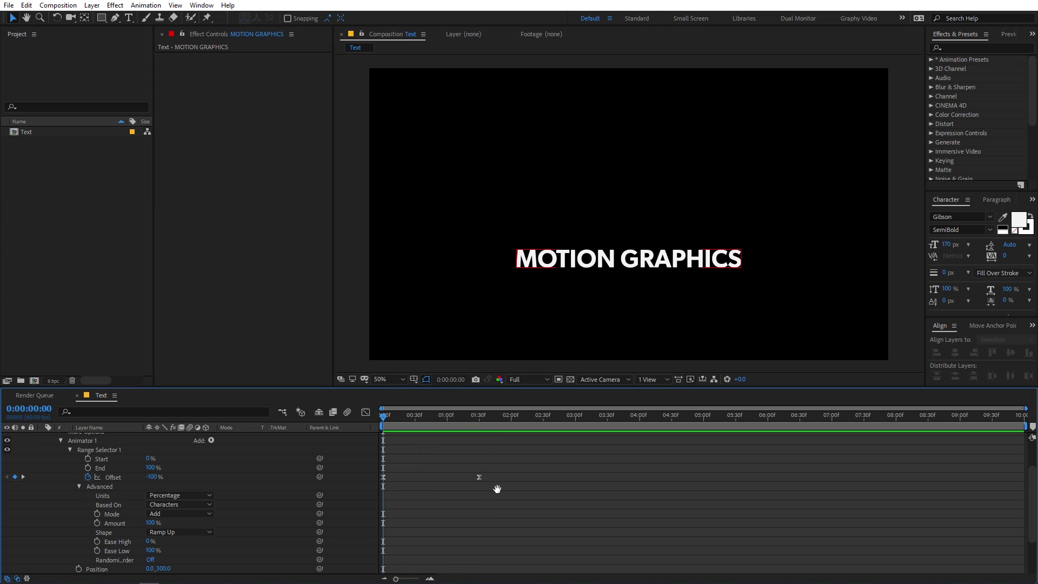
key("space")
Refine the 01:30 Offset keyframe's speed curve again and preview from the start.
left_click(366, 413)
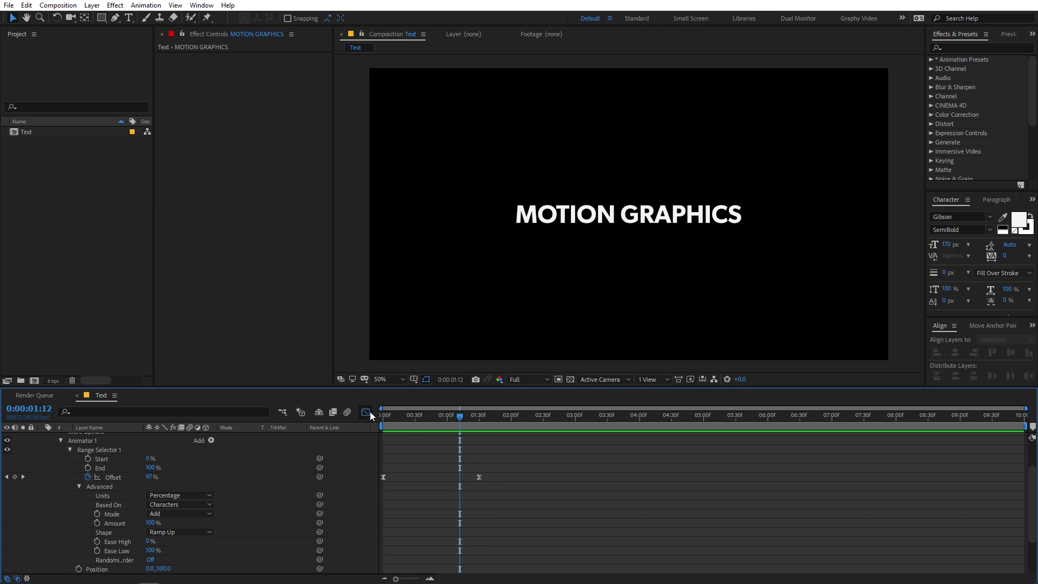
left_click(114, 477)
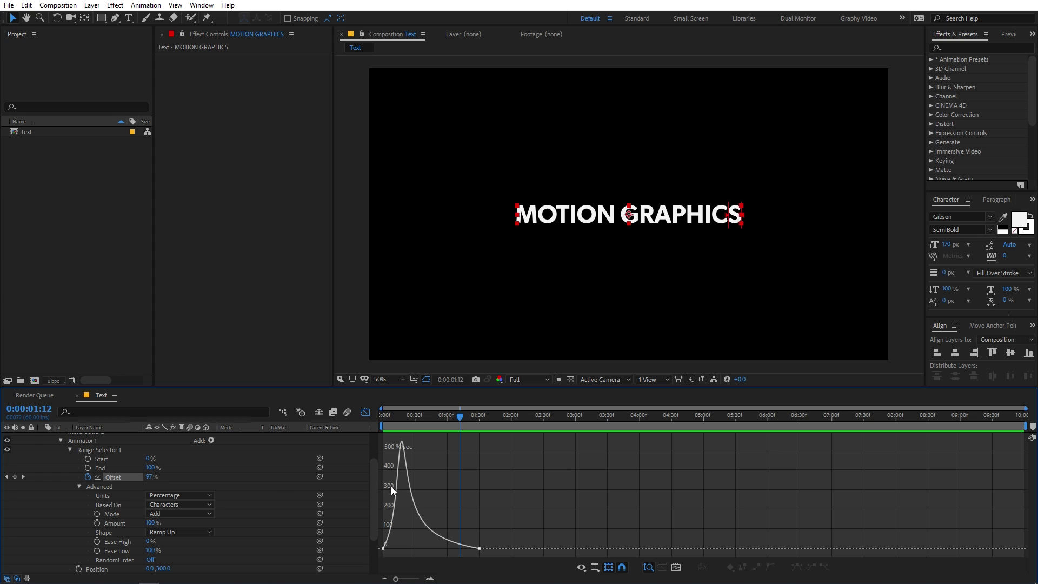
mouse_move(463, 556)
left_mouse_down()
mouse_move(470, 551)
mouse_move(443, 548)
left_mouse_up()
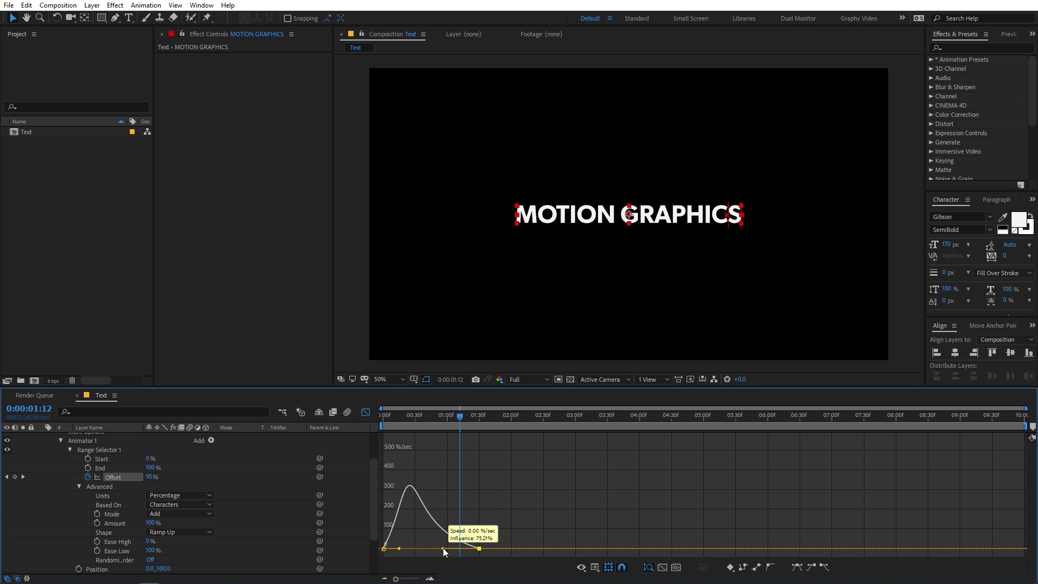
key("Home")
key("space")
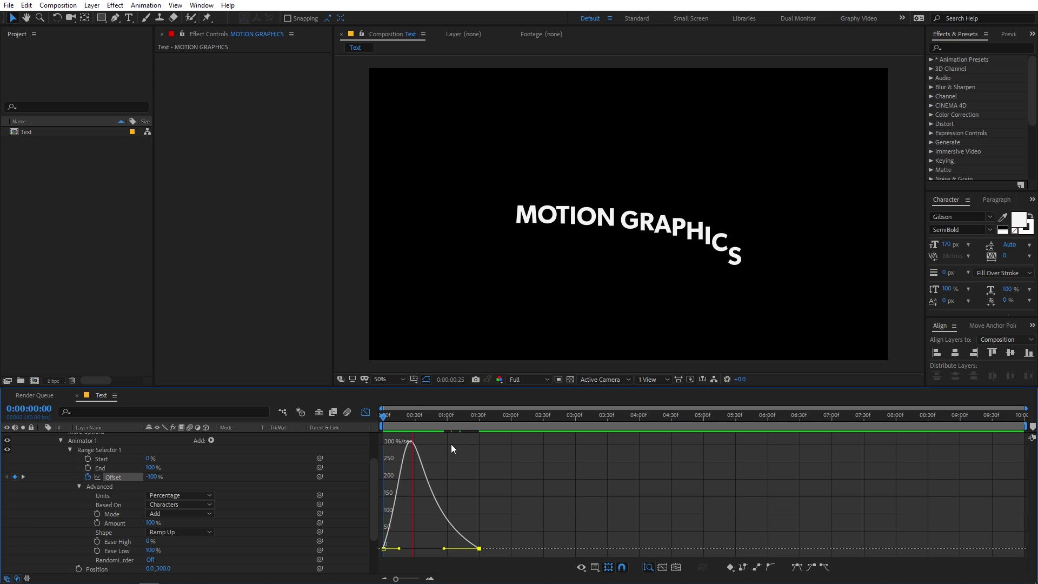
key("space")
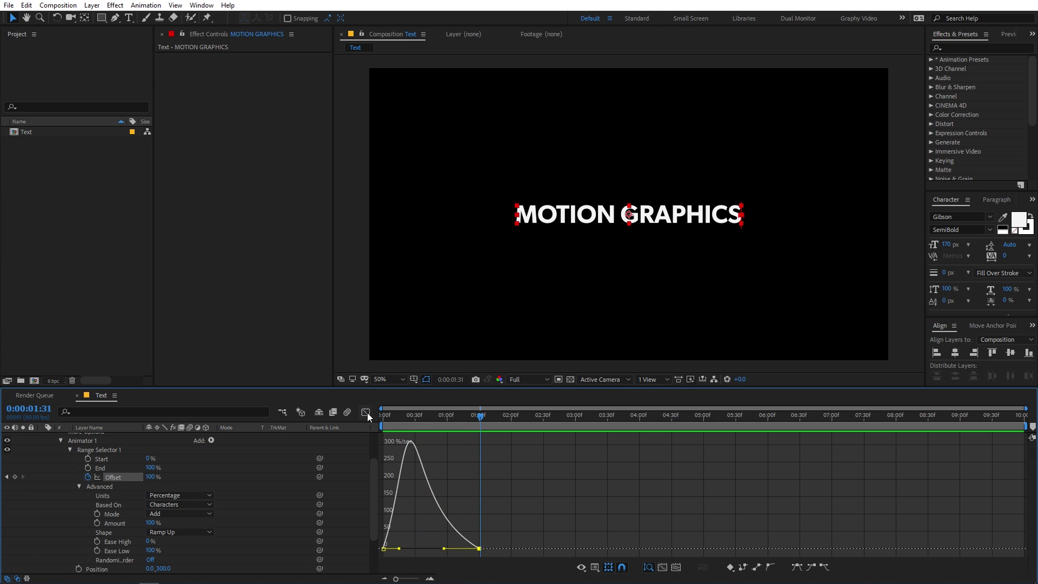
left_click(366, 413)
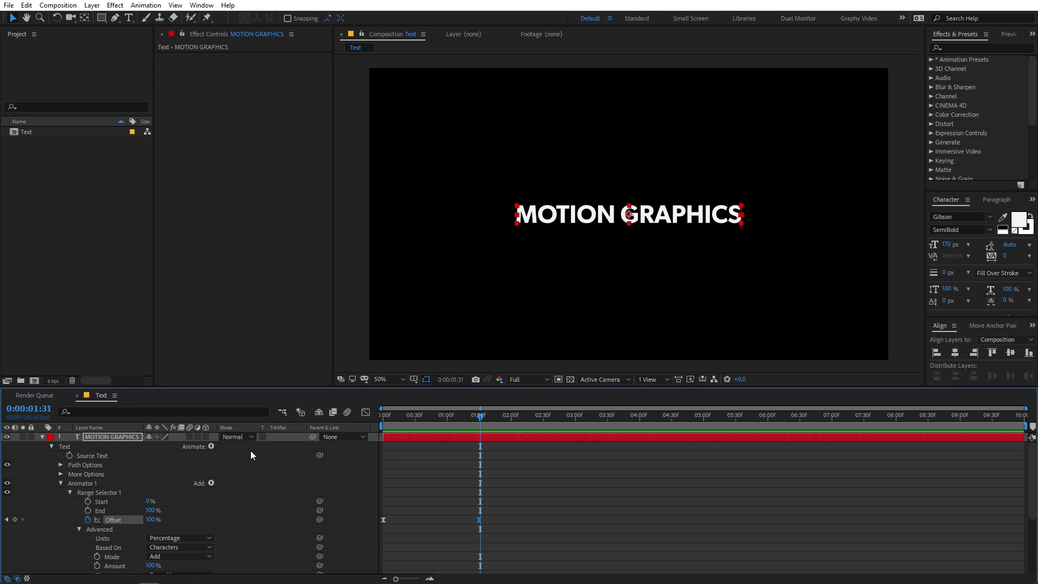
Collapse and deselect the text layer at the first frame, then choose the Rectangle Tool.
left_click(42, 437)
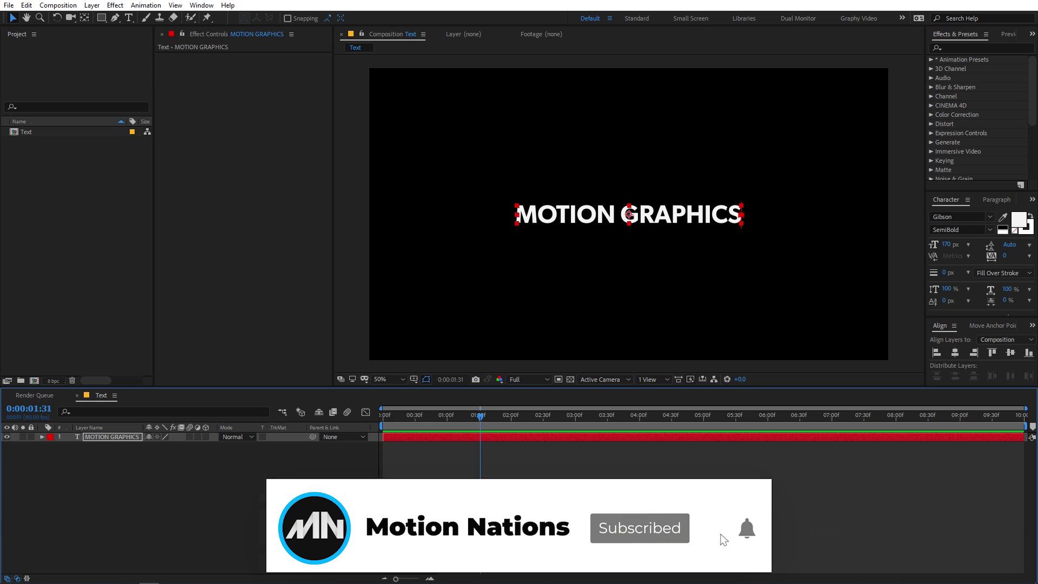
key("Home")
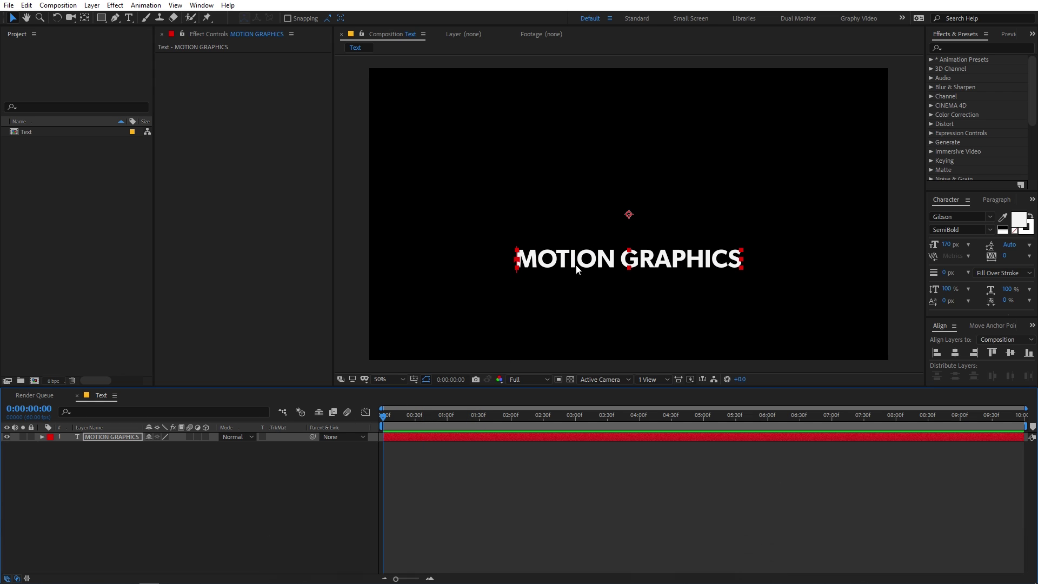
left_click(666, 302)
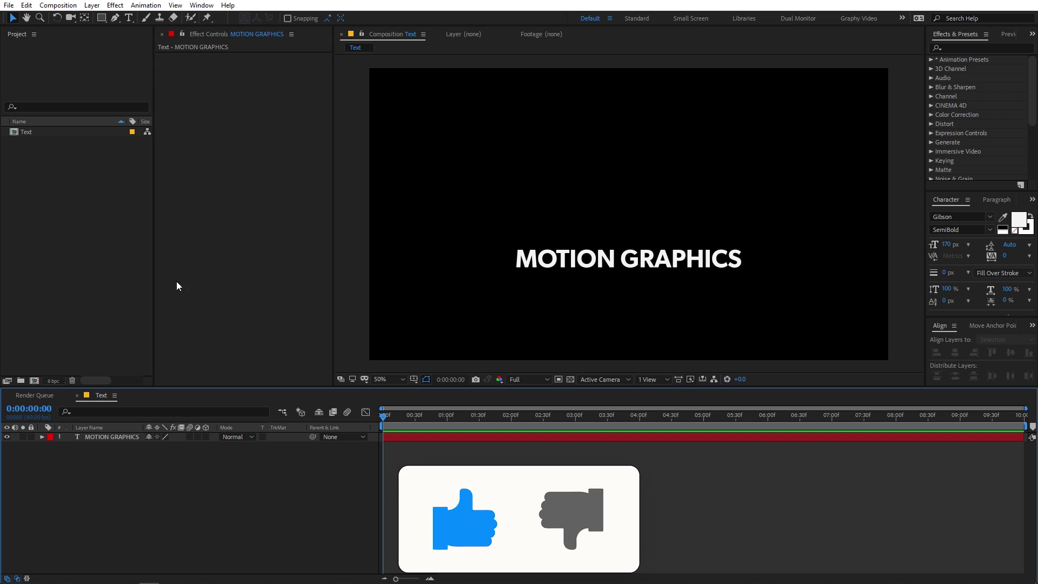
left_click(103, 20)
Draw a rectangle just above the MOTION GRAPHICS text and give it a white fill.
left_click_drag(502, 198, 775, 238)
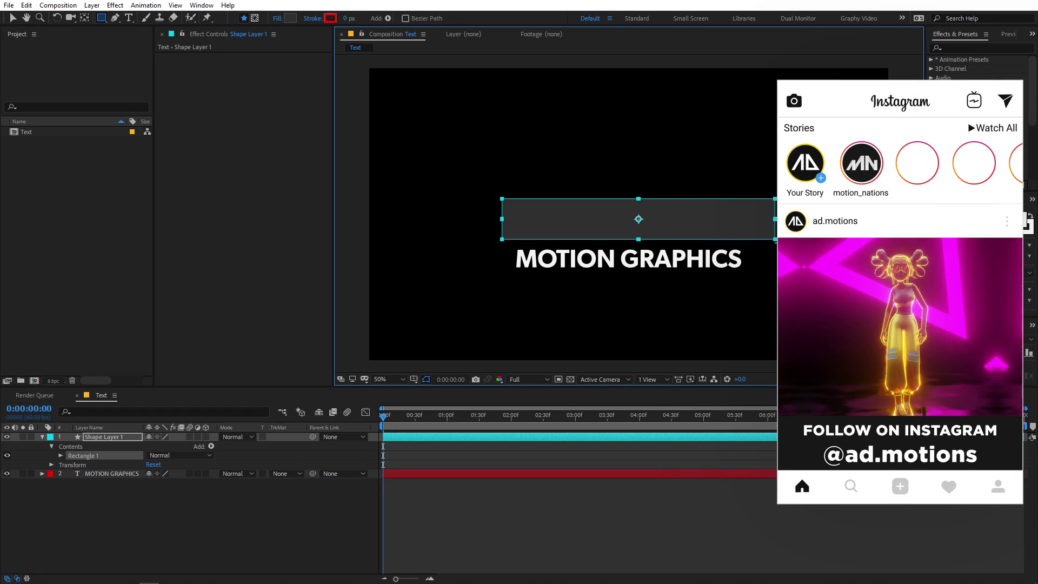
left_click(291, 18)
left_click(143, 359)
left_click_drag(144, 359, 130, 314)
left_click(365, 316)
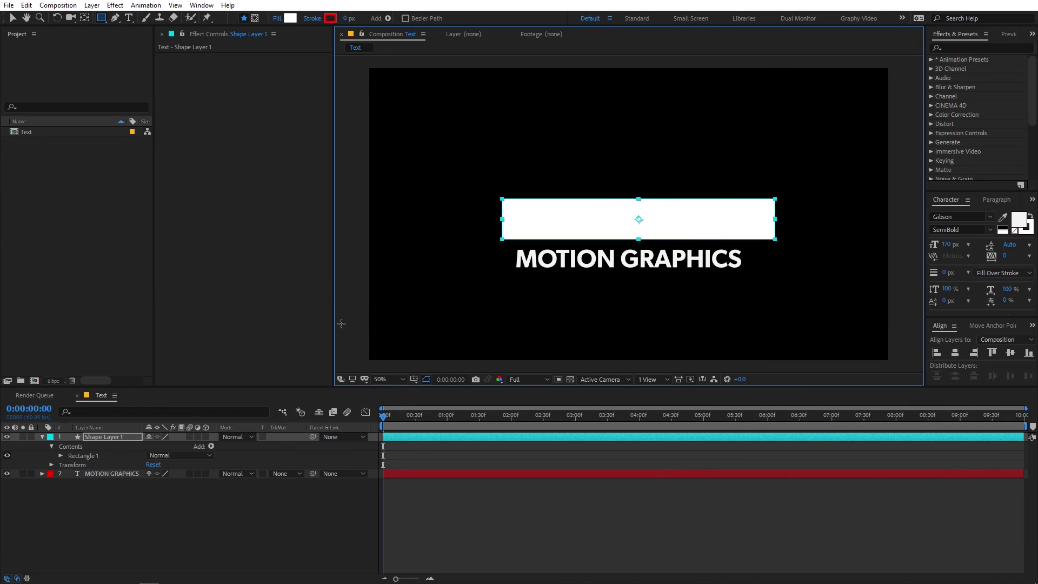
double_click(109, 474)
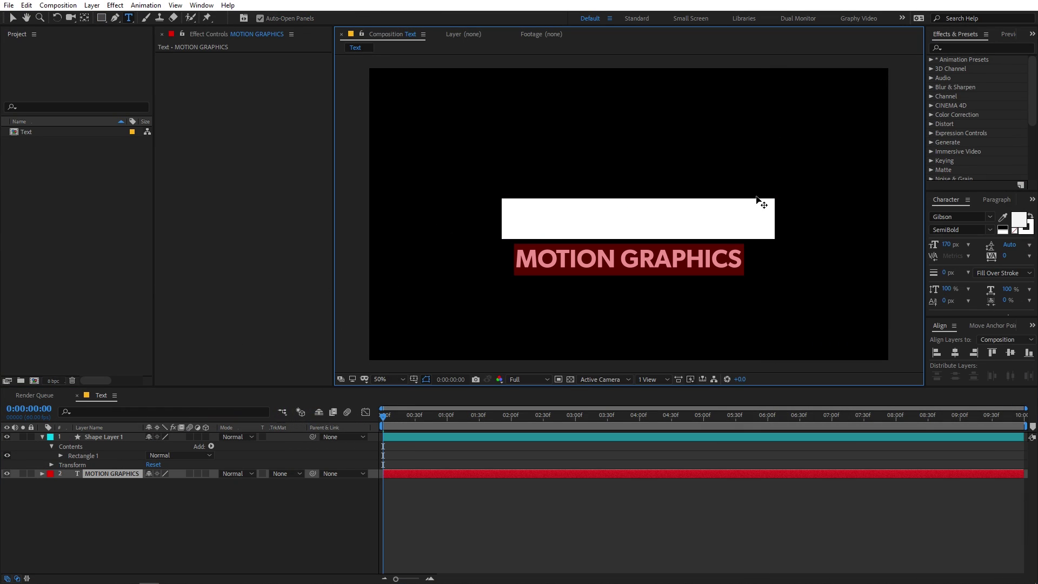
Set the MOTION GRAPHICS text fill colour to dark 191919.
left_click(1019, 220)
mouse_move(130, 379)
left_mouse_down()
mouse_move(128, 416)
mouse_move(65, 442)
left_mouse_up()
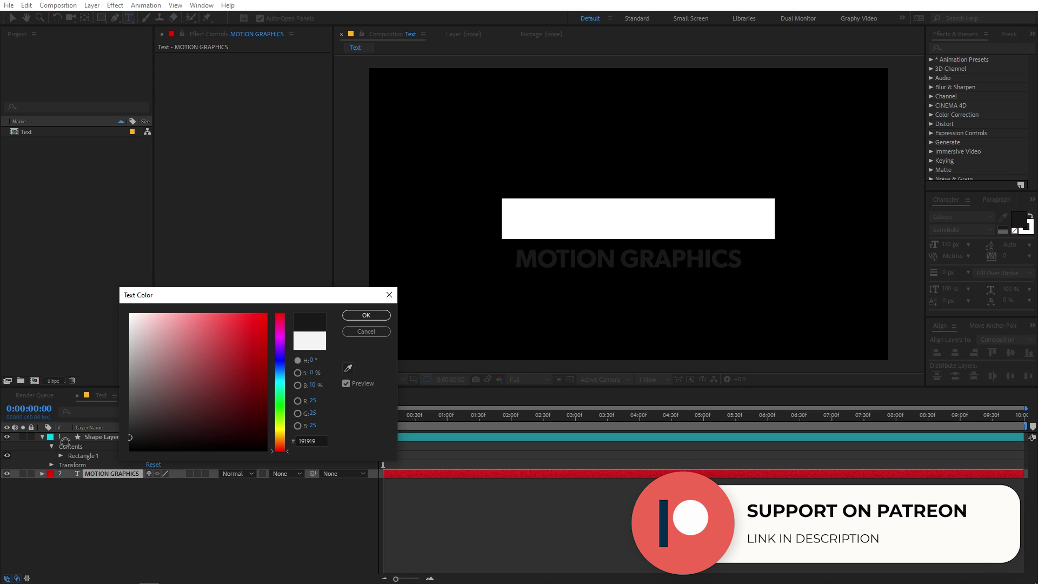
left_click(367, 315)
left_click(486, 489)
Centre the white rectangle horizontally and vertically in the composition.
left_click(101, 436)
left_click(102, 436)
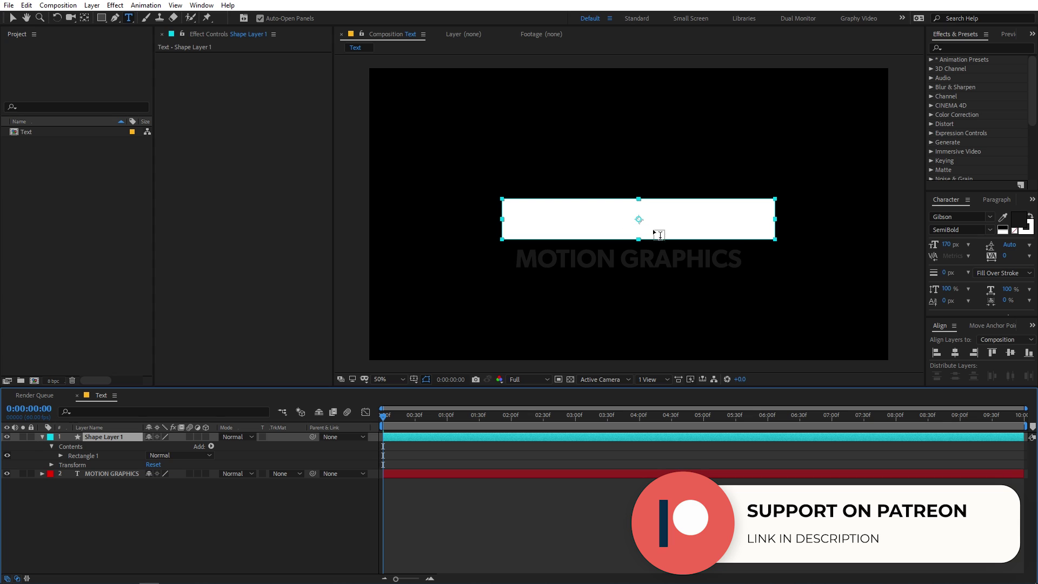
left_click(956, 353)
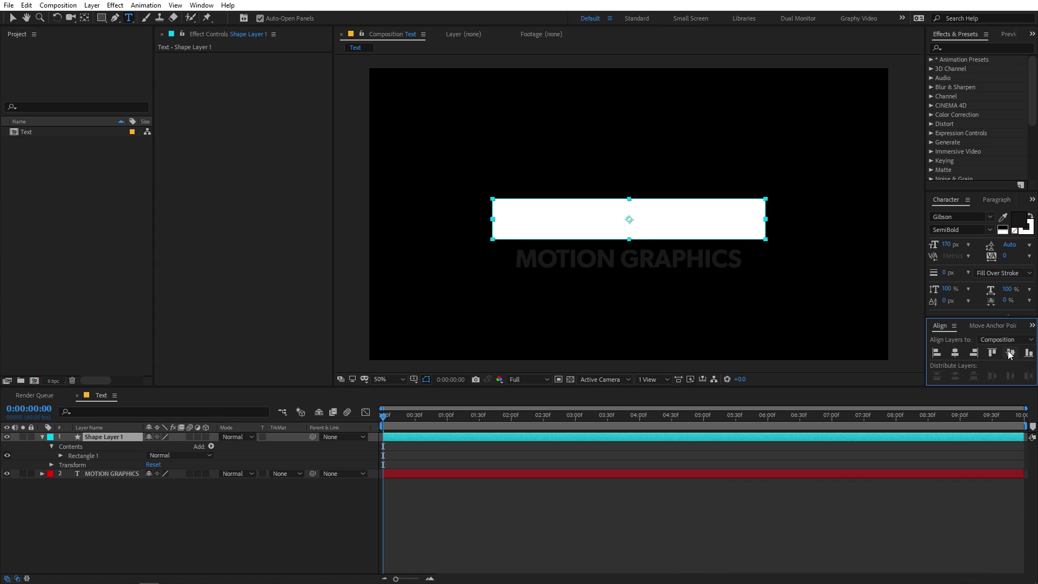
left_click(1010, 353)
Move Shape Layer 1 below the MOTION GRAPHICS text layer and check the animation.
left_click(13, 18)
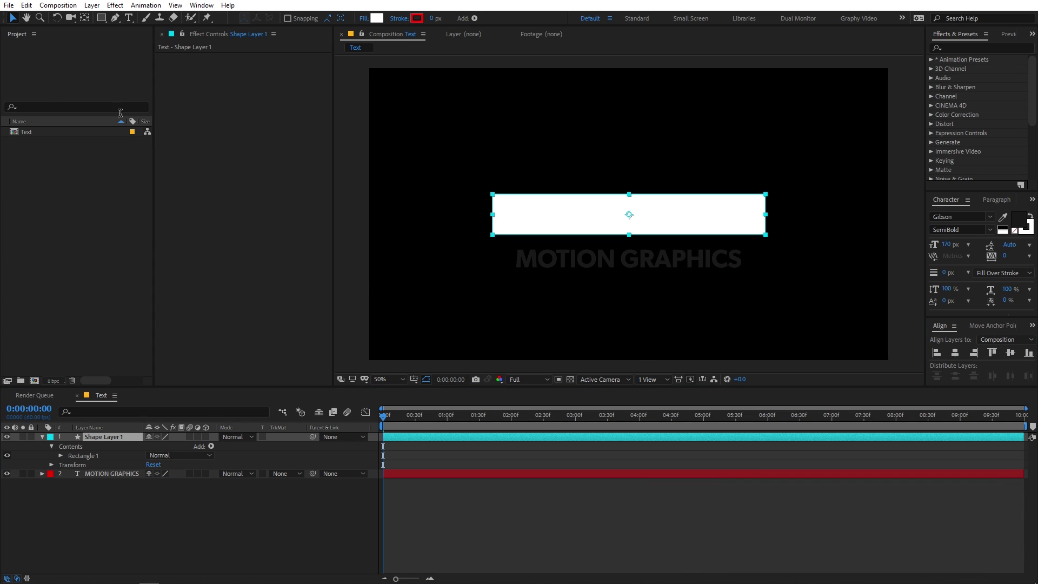
left_click_drag(122, 436, 118, 498)
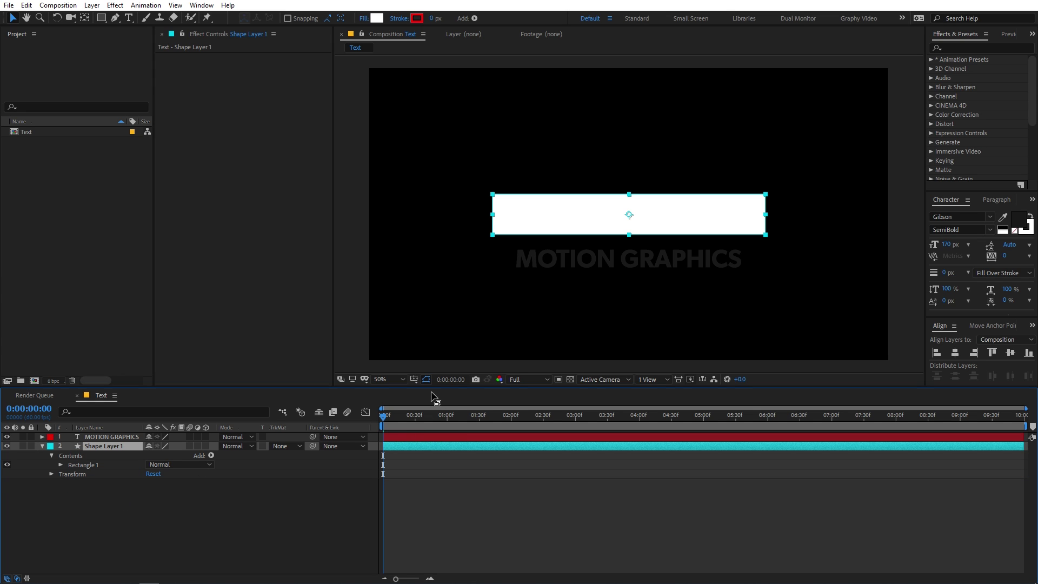
left_click_drag(391, 418, 416, 424)
key("Home")
left_click(577, 235)
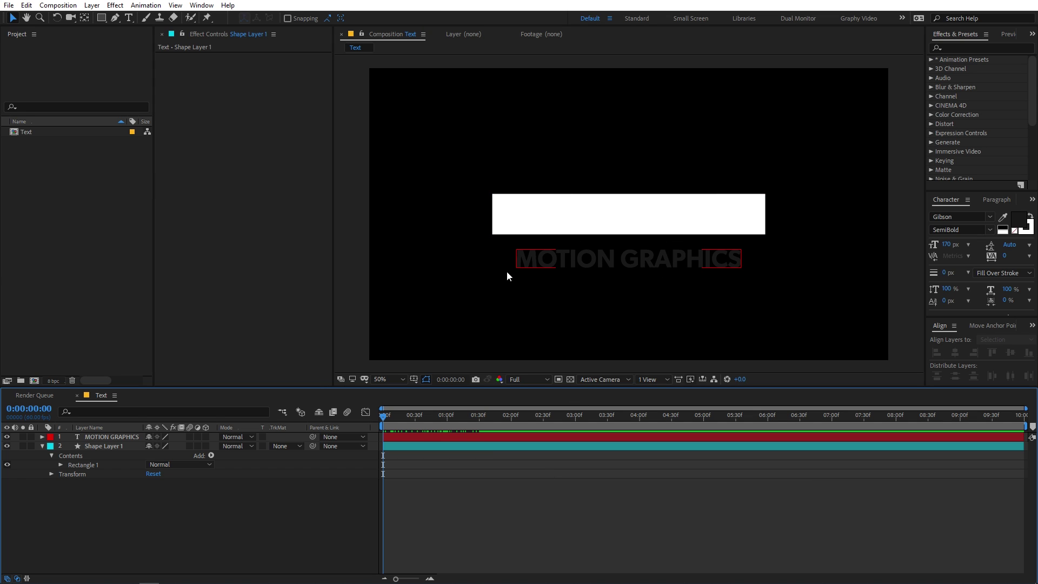
Duplicate Shape Layer 1 and move the copy, Shape Layer 2, to the top.
left_click(106, 448)
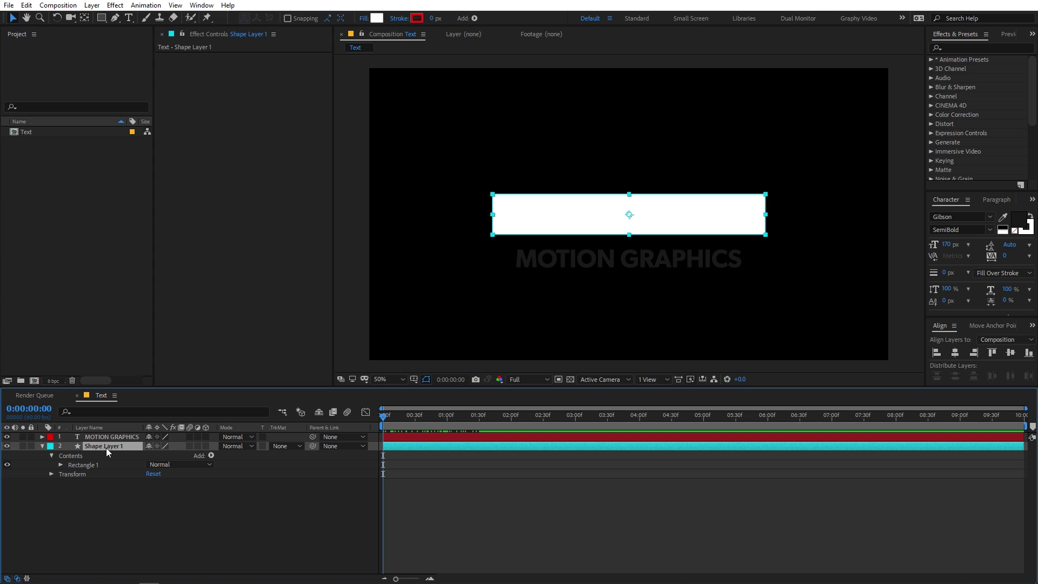
key("ctrl+d")
left_click_drag(106, 448, 105, 436)
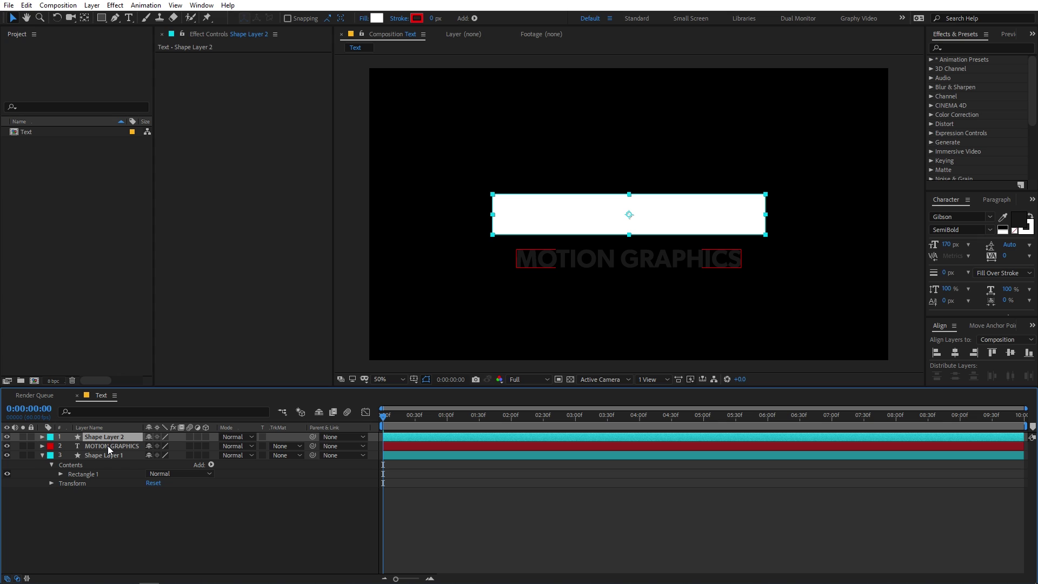
Set the MOTION GRAPHICS layer's track matte to Alpha Matte 'Shape Layer 2' and preview.
left_click(108, 445)
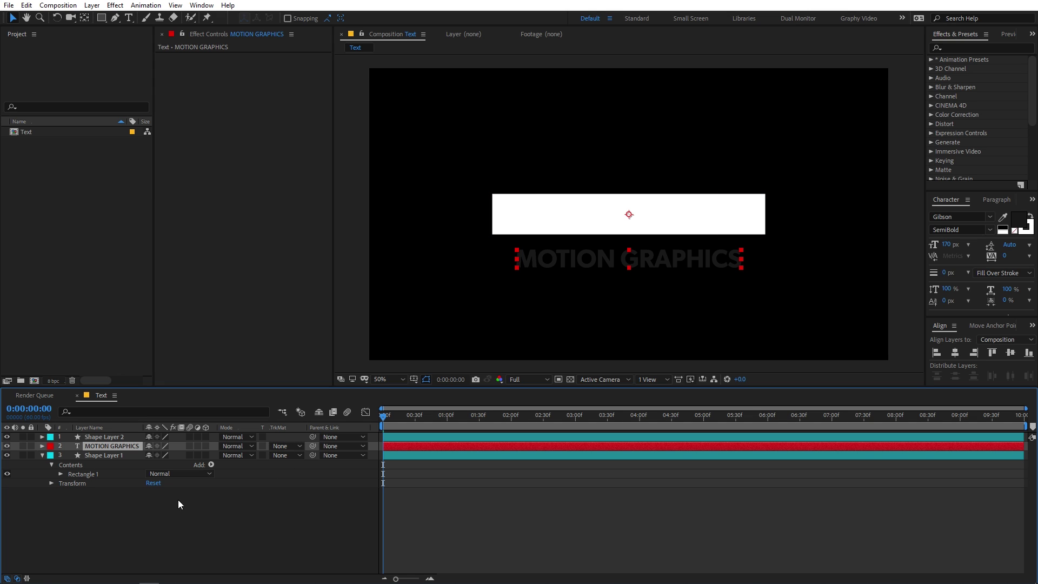
left_click(17, 578)
left_click(17, 578)
left_click(285, 447)
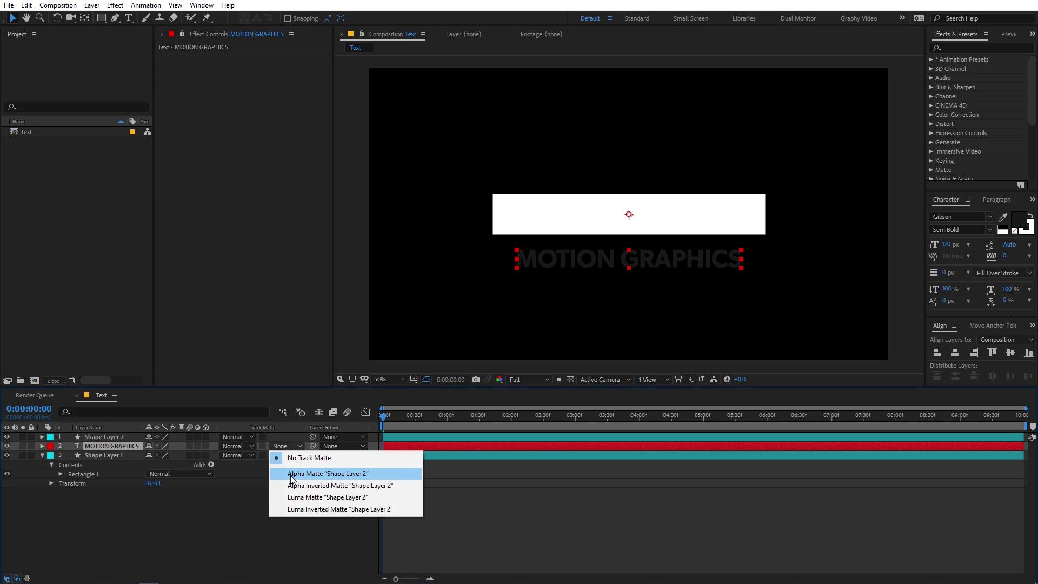
left_click(291, 473)
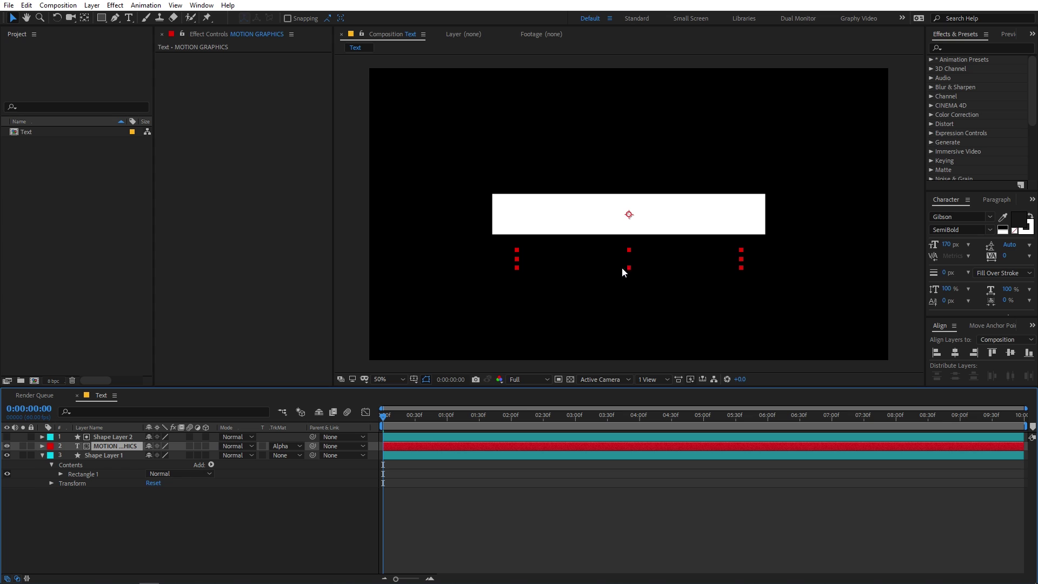
left_click_drag(385, 421, 432, 421)
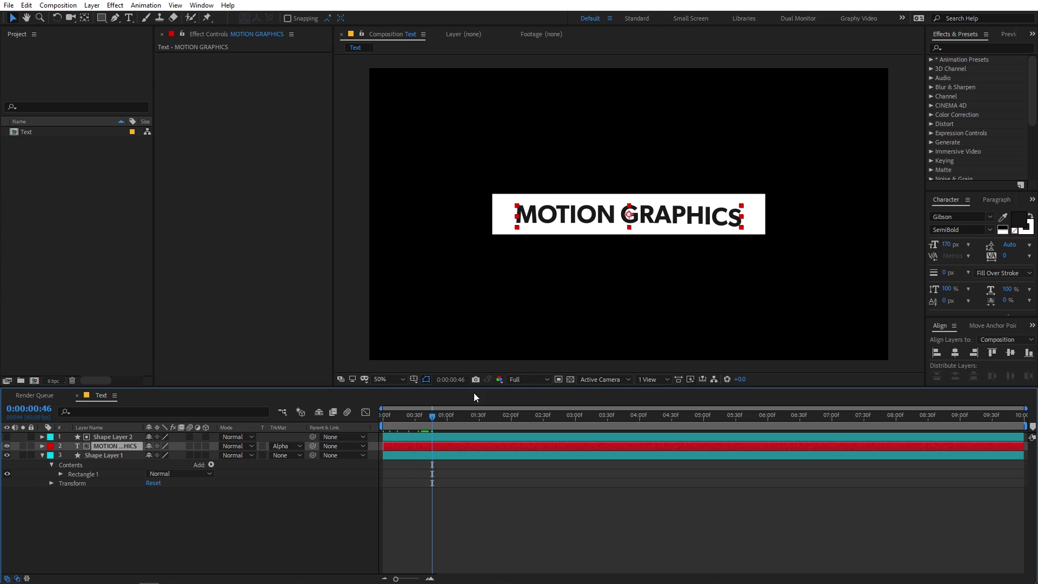
left_click(115, 438)
left_click_drag(429, 417, 511, 417)
key("Home")
key("space")
key("space")
key("space")
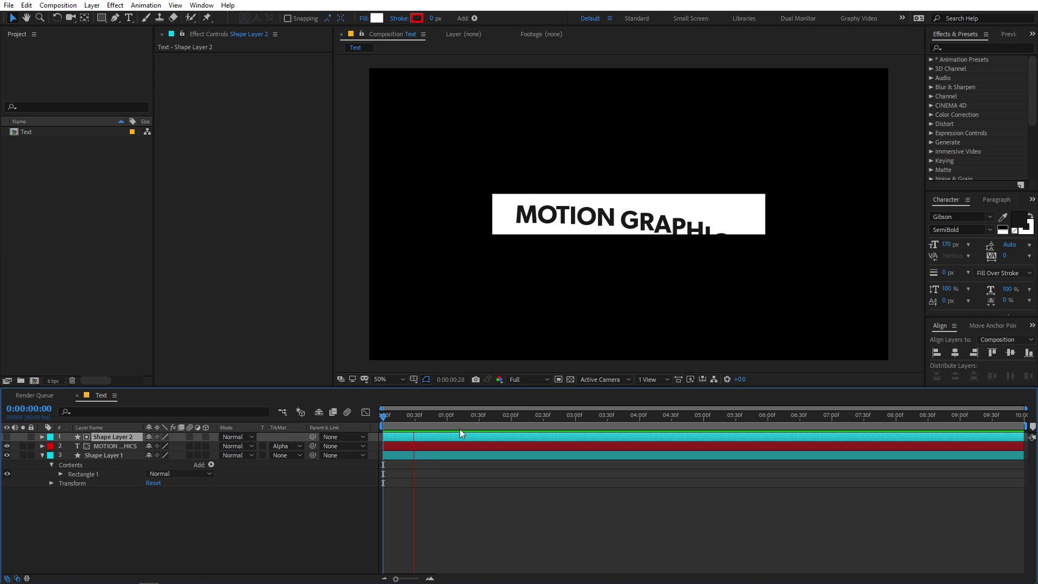
key("space")
key("Home")
key("space")
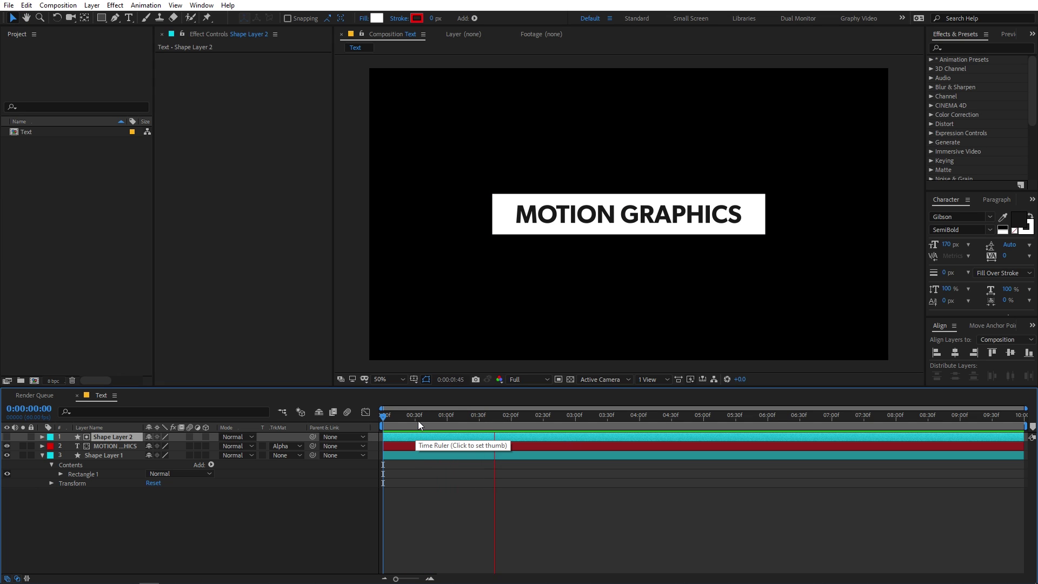
left_click_drag(388, 418, 456, 417)
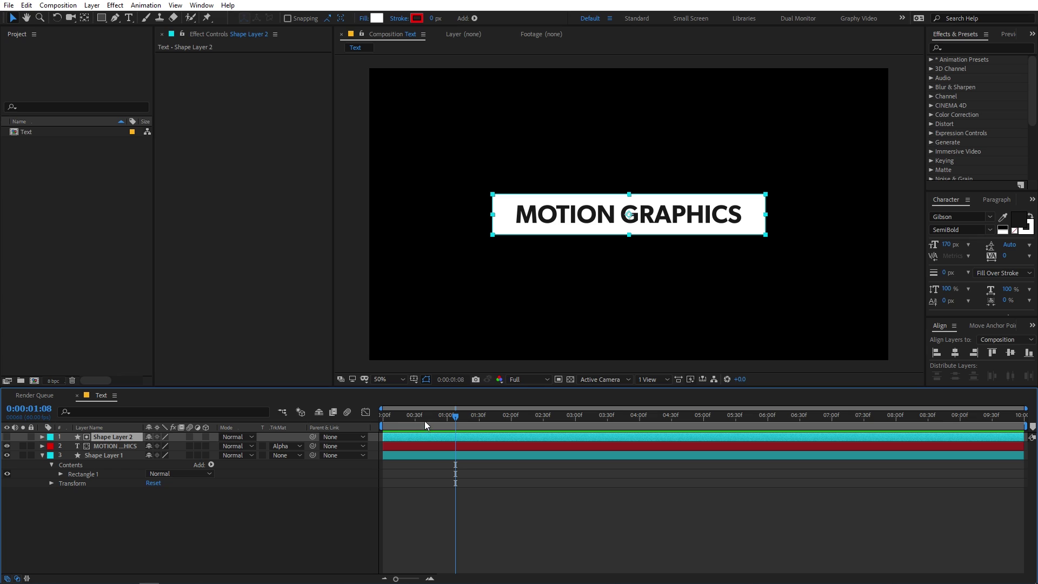
key("Home")
Unlink Shape Layer 1's Scale and keyframe width 0% at 0s and 100% at 1:30.
left_click(98, 458)
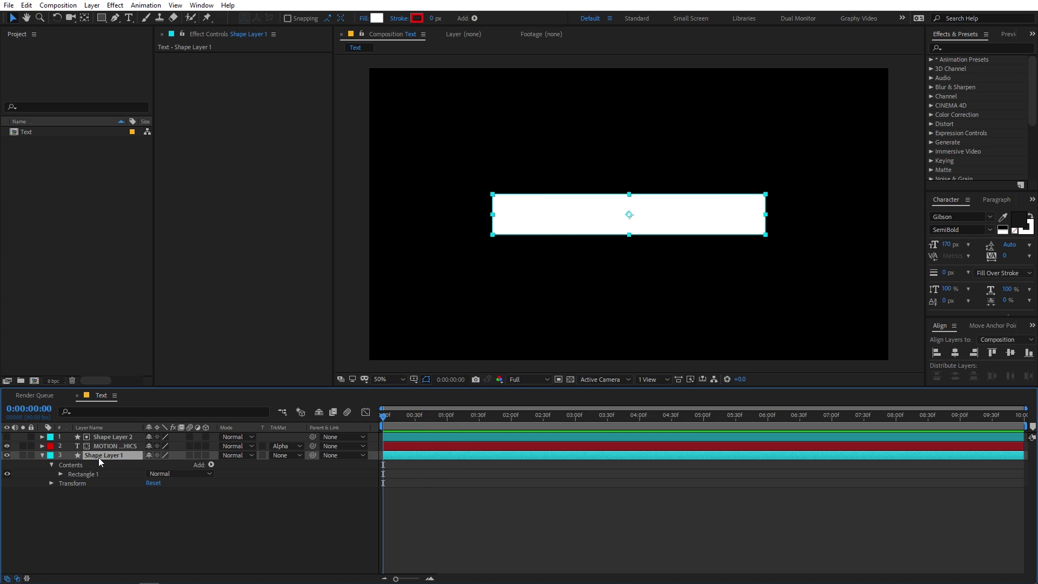
key("s")
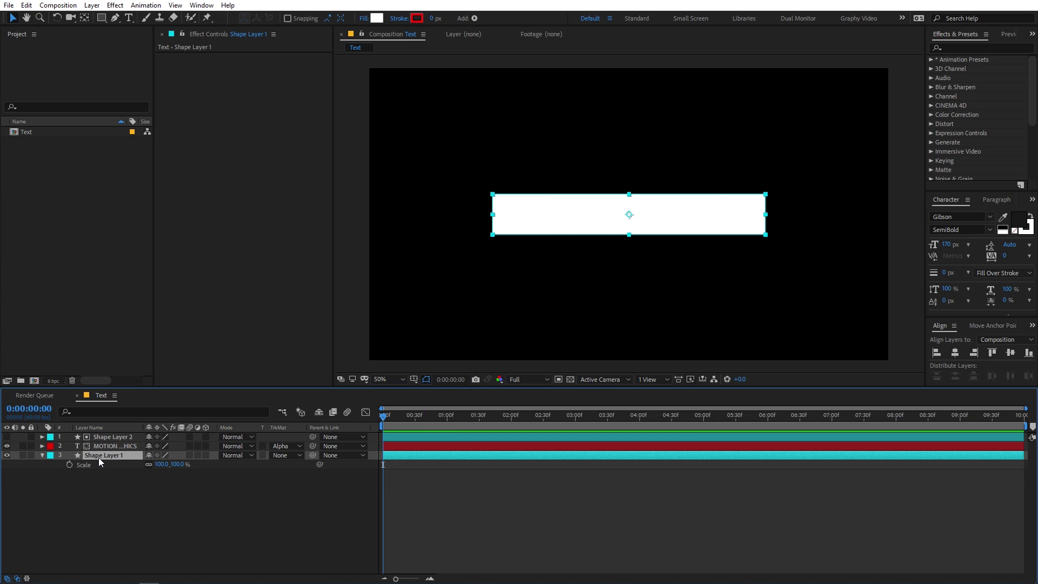
left_click(148, 465)
left_click(68, 464)
left_click(162, 465)
type("0")
key("Return")
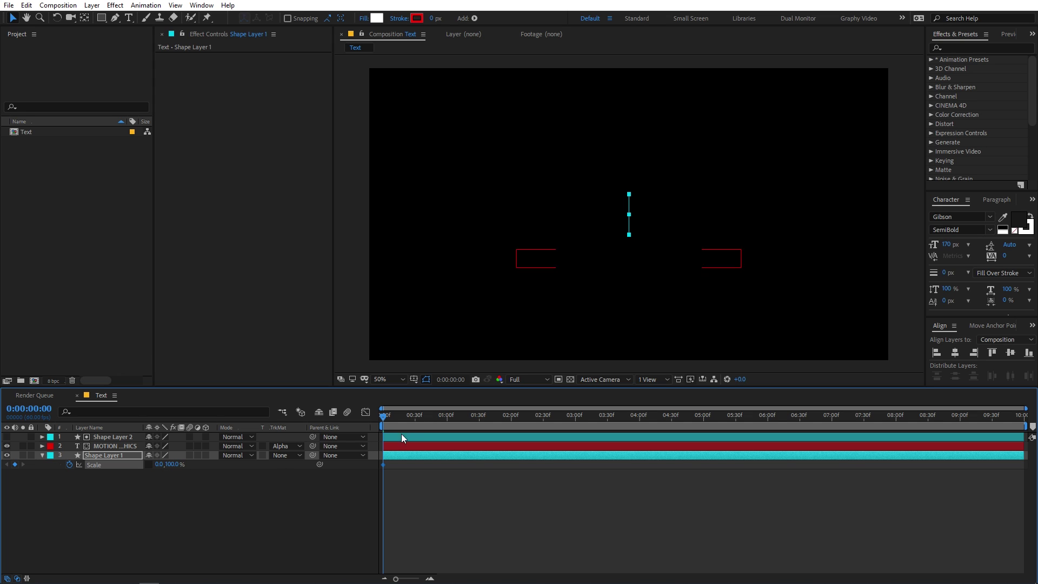
left_click_drag(402, 416, 479, 419)
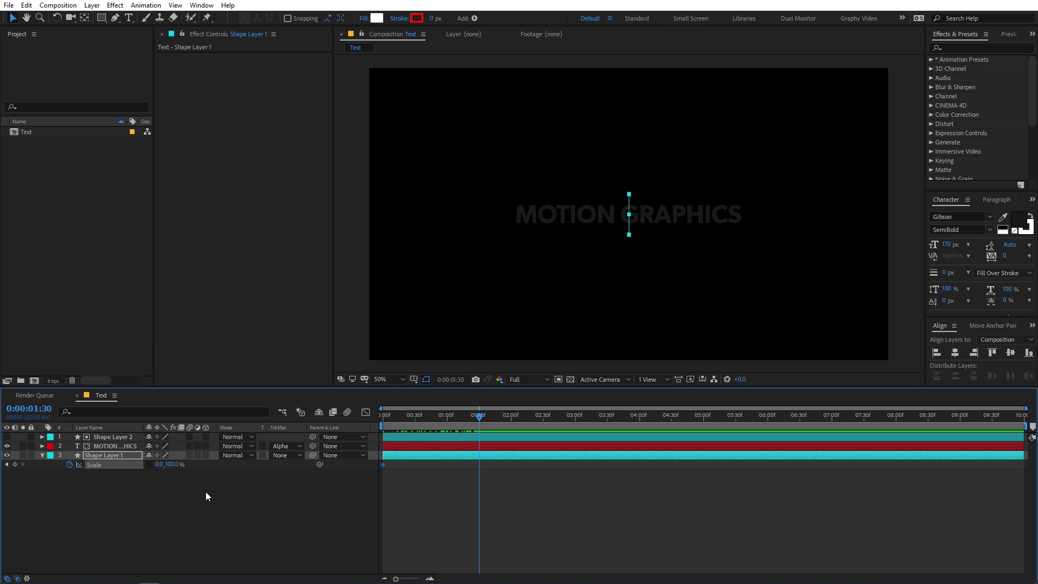
left_click(164, 465)
type("100")
key("Return")
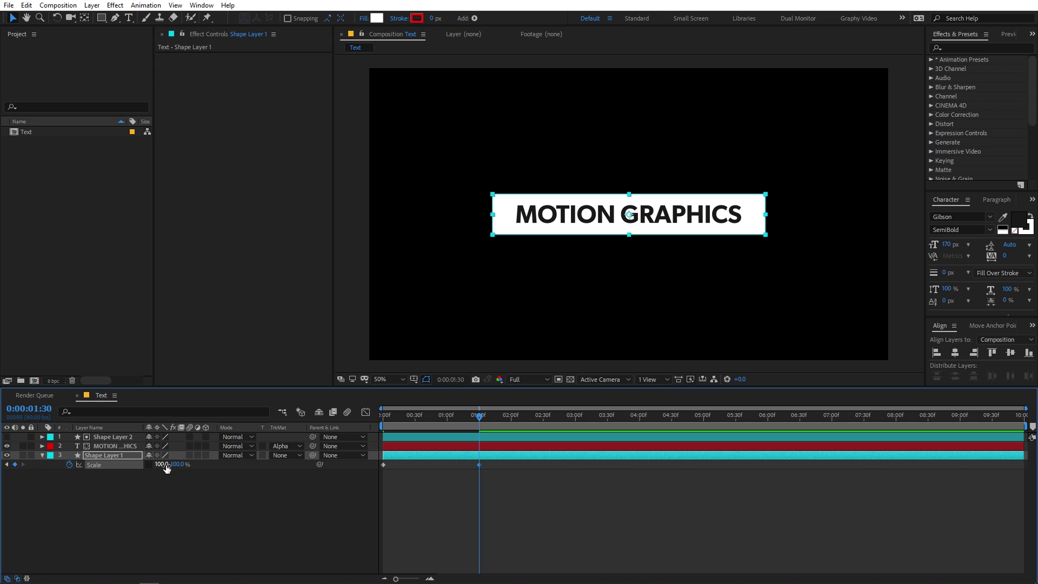
key("Home")
left_click_drag(384, 431, 490, 429)
Apply Easy Ease to both Scale keyframes and reshape the speed curve for a fast start.
left_click_drag(524, 500, 340, 466)
key("F9")
left_click(365, 412)
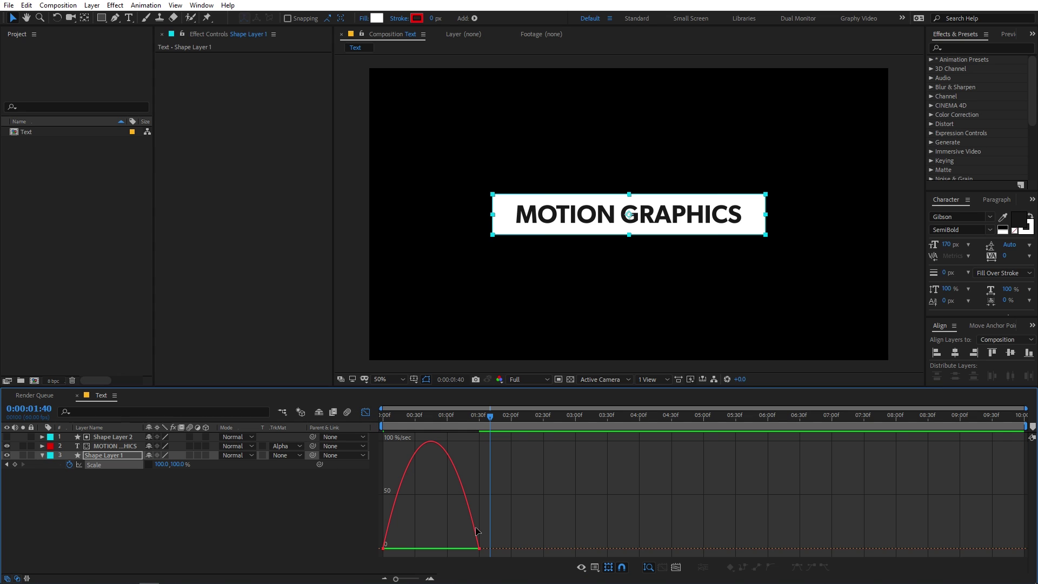
left_click(453, 549)
left_click_drag(462, 549, 403, 549)
key("Home")
key("space")
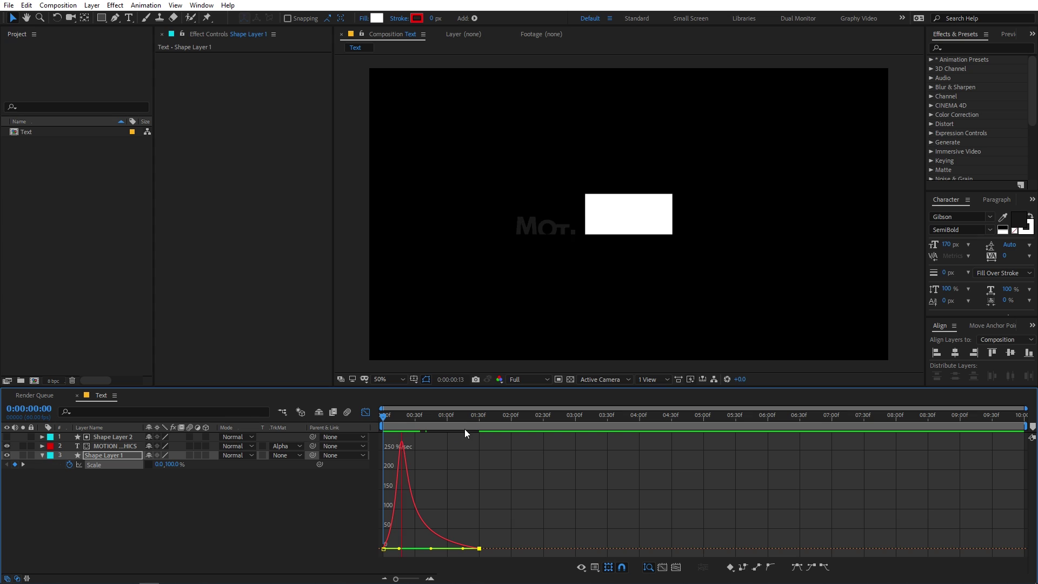
left_click(366, 412)
left_click(486, 491)
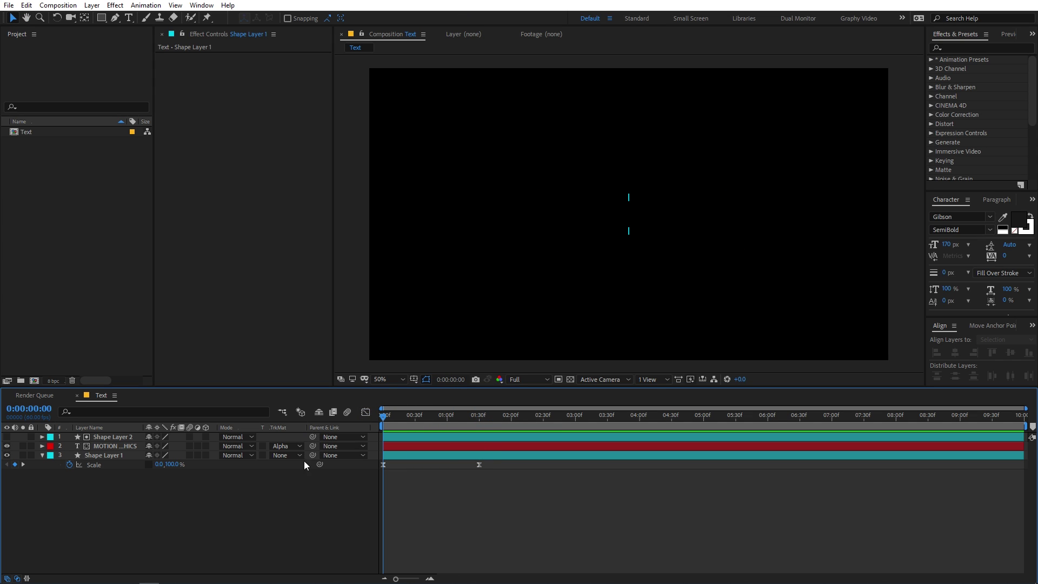
Copy Shape Layer 1's Scale keyframes and paste them onto Shape Layer 2.
left_click(100, 437)
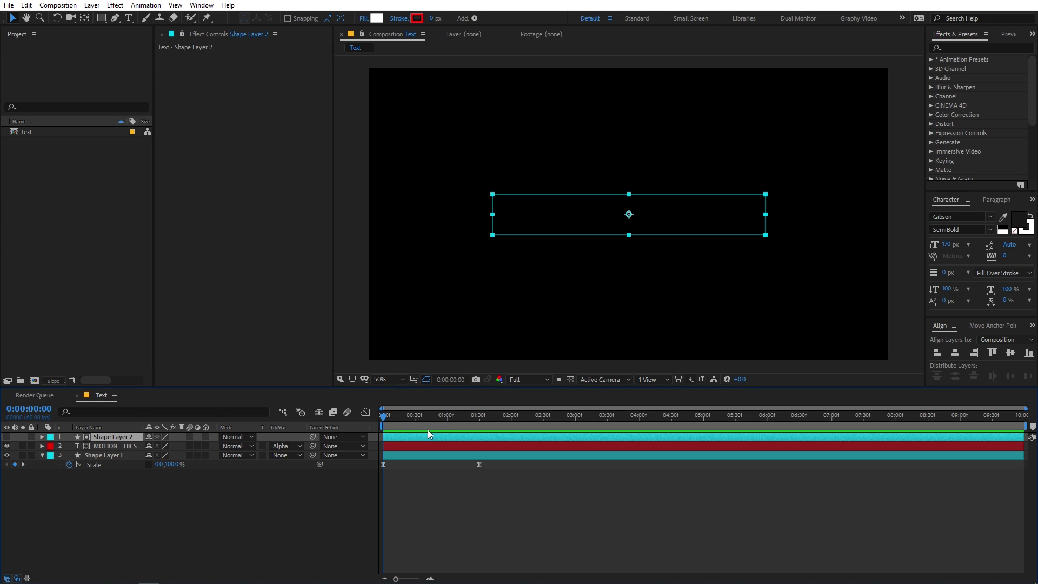
left_click_drag(386, 425, 407, 416)
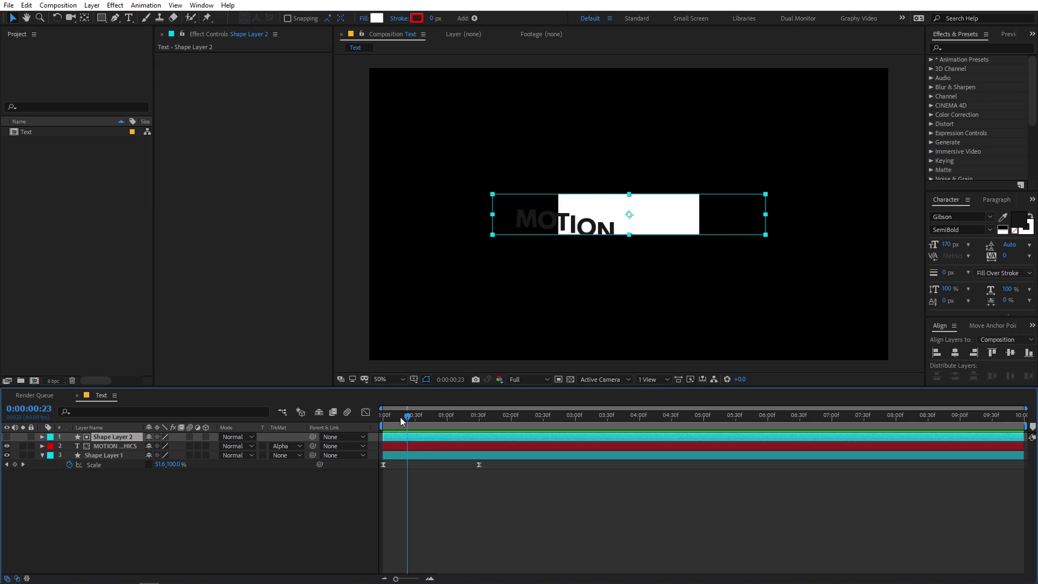
left_click_drag(404, 420, 108, 529)
left_click_drag(510, 480, 314, 467)
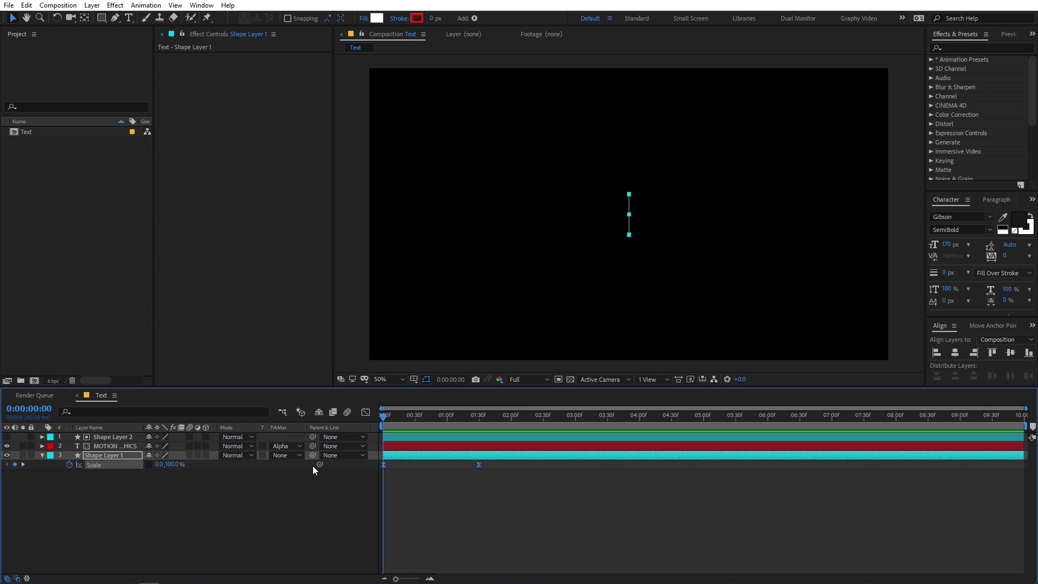
left_click(118, 436)
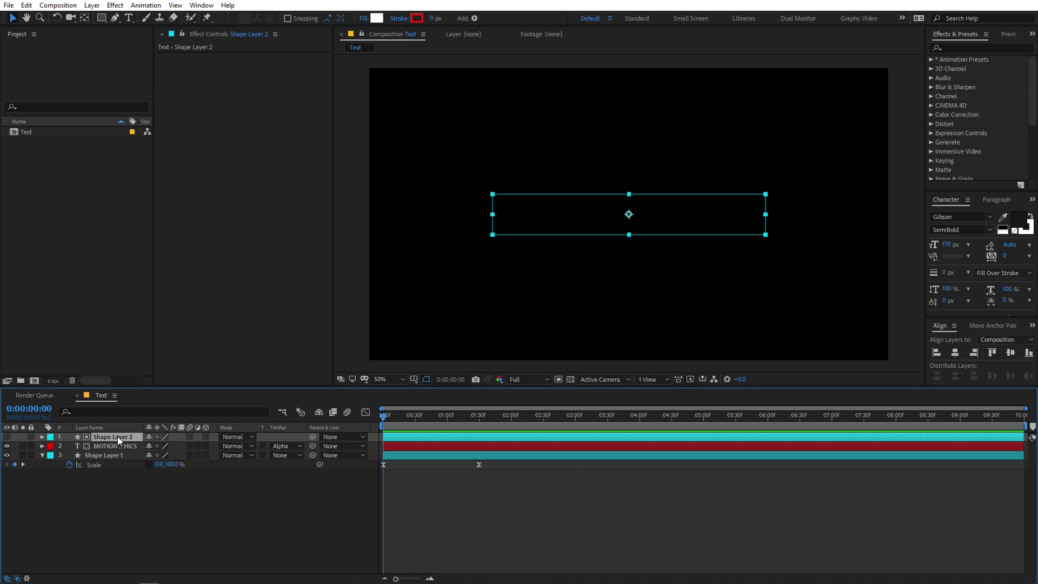
key("ctrl+v")
Preview the white bar widening to frame the dark text by 0:00:01:30.
left_click(452, 493)
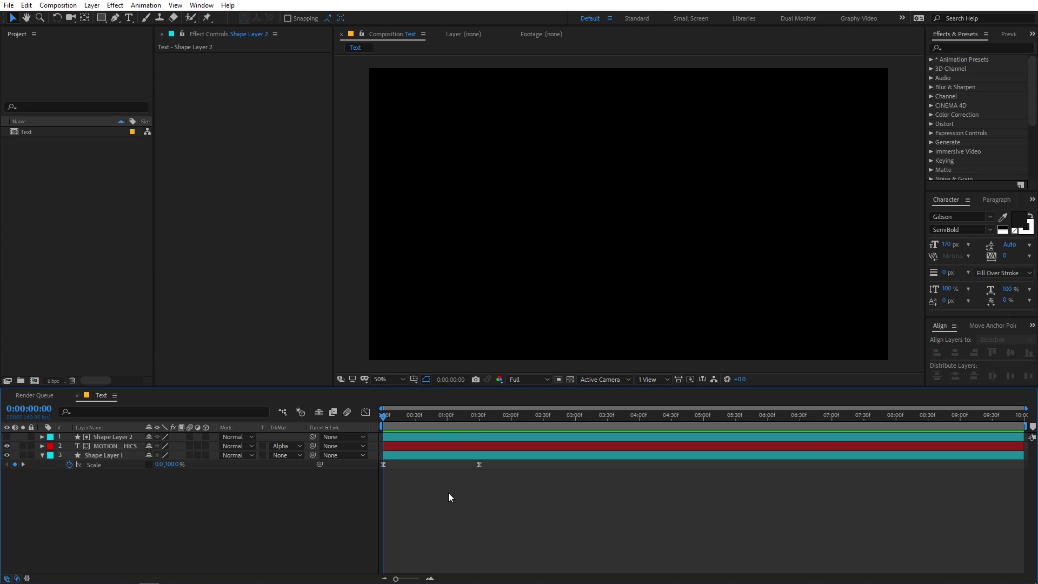
key("space")
left_click_drag(492, 419, 336, 430)
key("space")
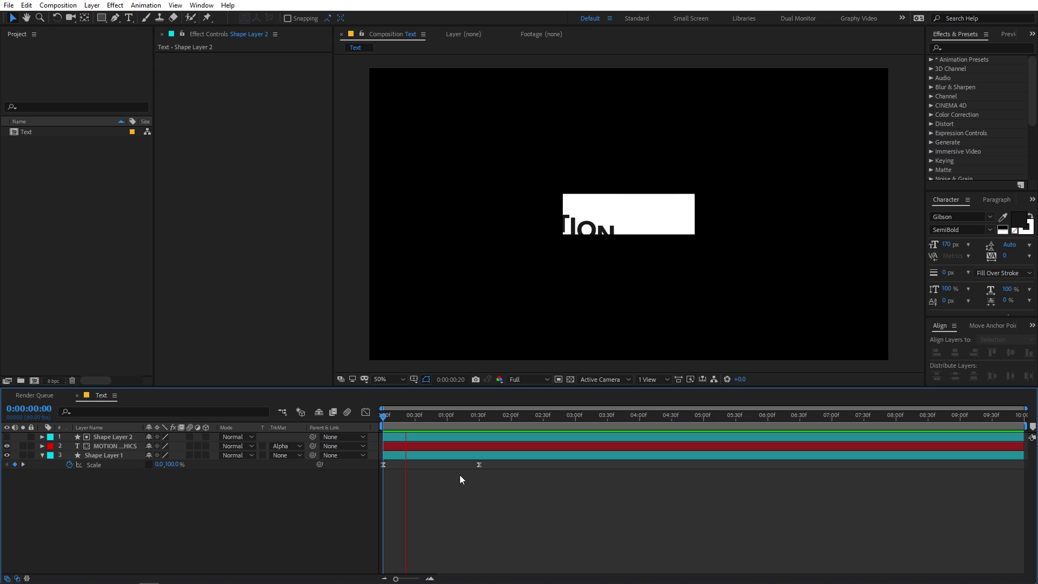
mouse_move(491, 423)
left_mouse_down()
mouse_move(368, 436)
mouse_move(479, 430)
left_mouse_up()
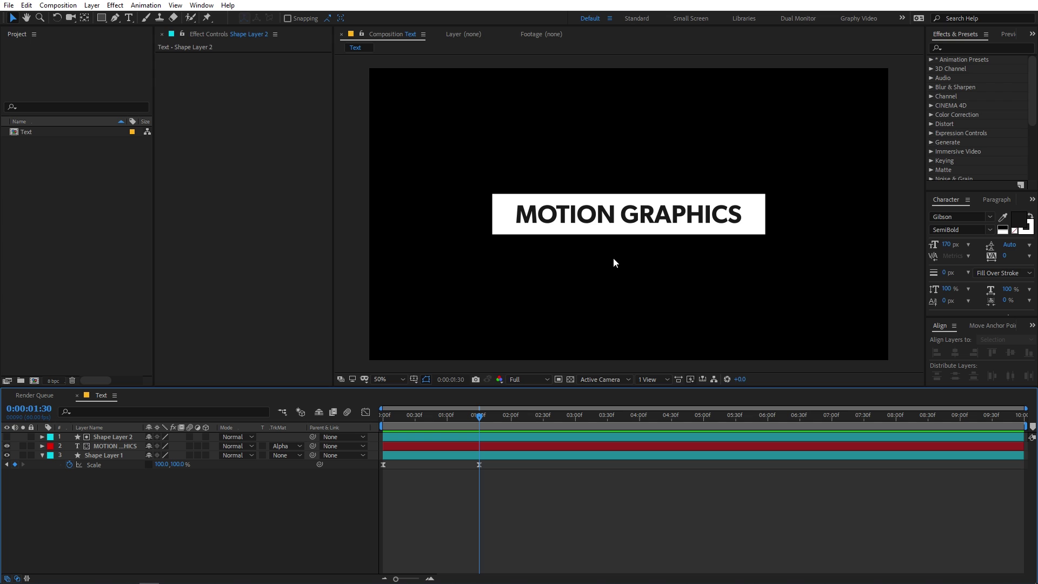
Add a Scale property to the text layer's Animator 1.
left_click(42, 446)
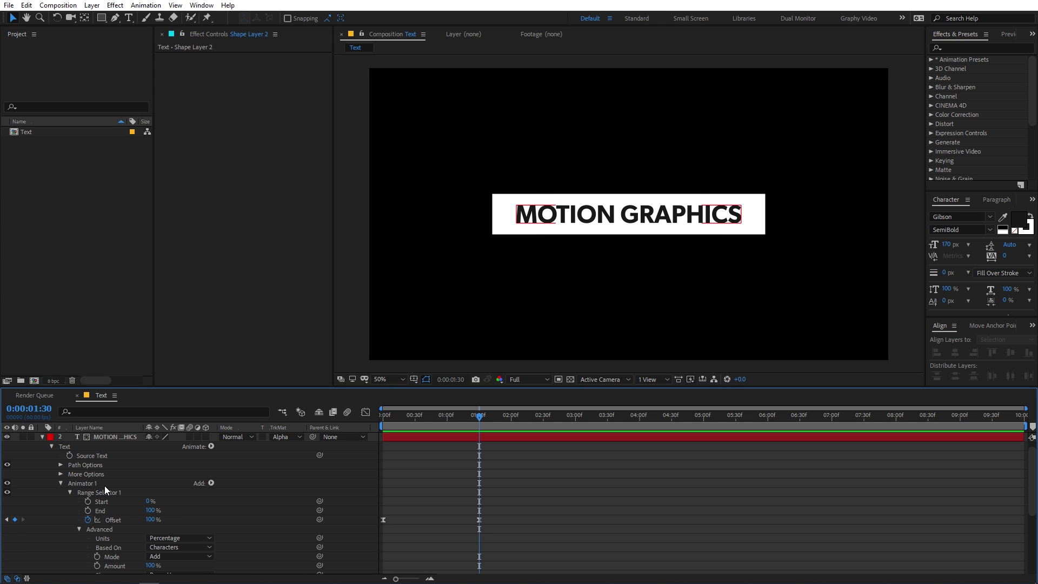
left_click(212, 483)
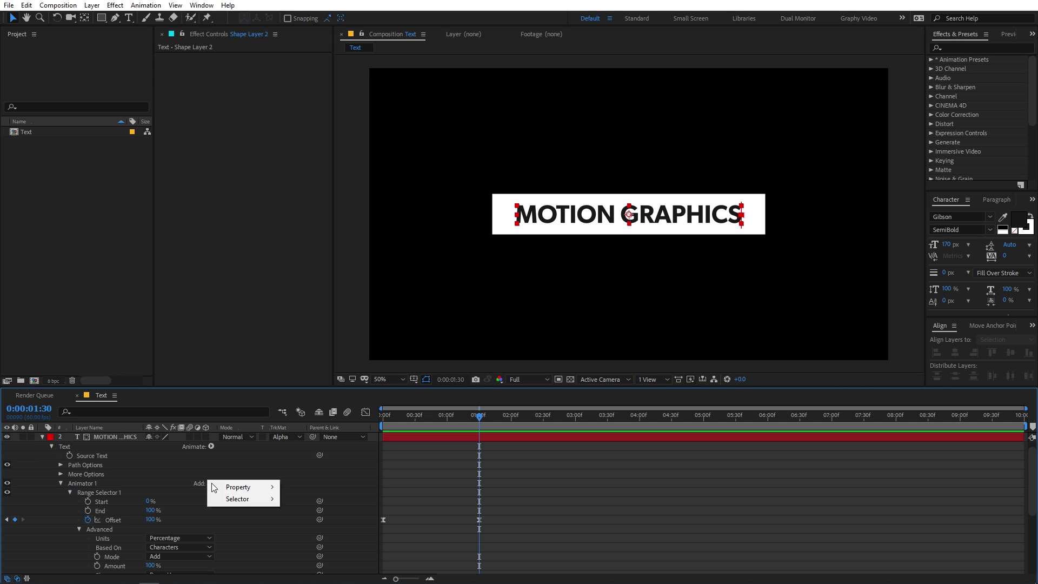
mouse_move(228, 488)
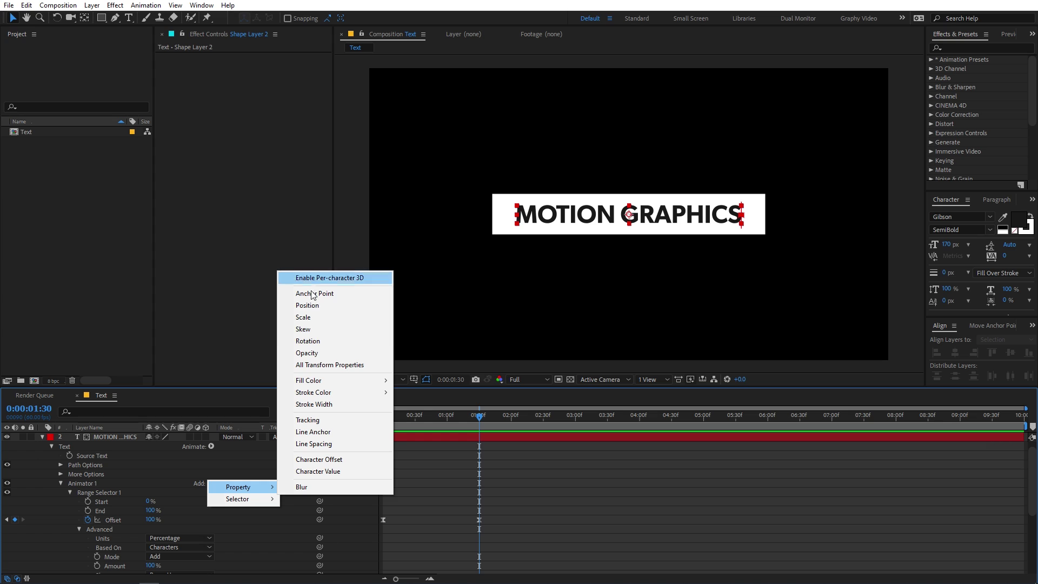
left_click(307, 318)
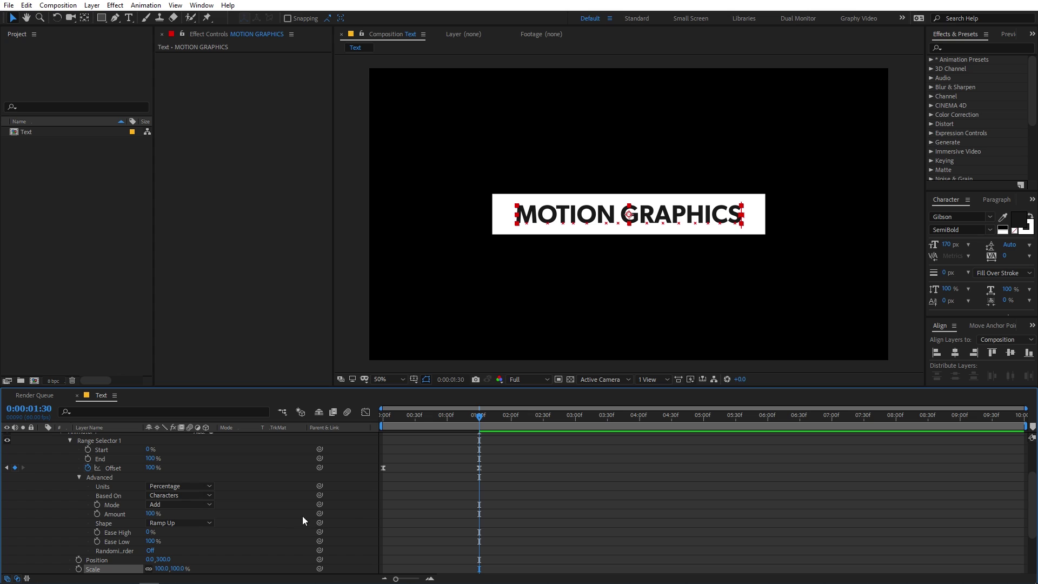
scroll(281, 515, "down", 4)
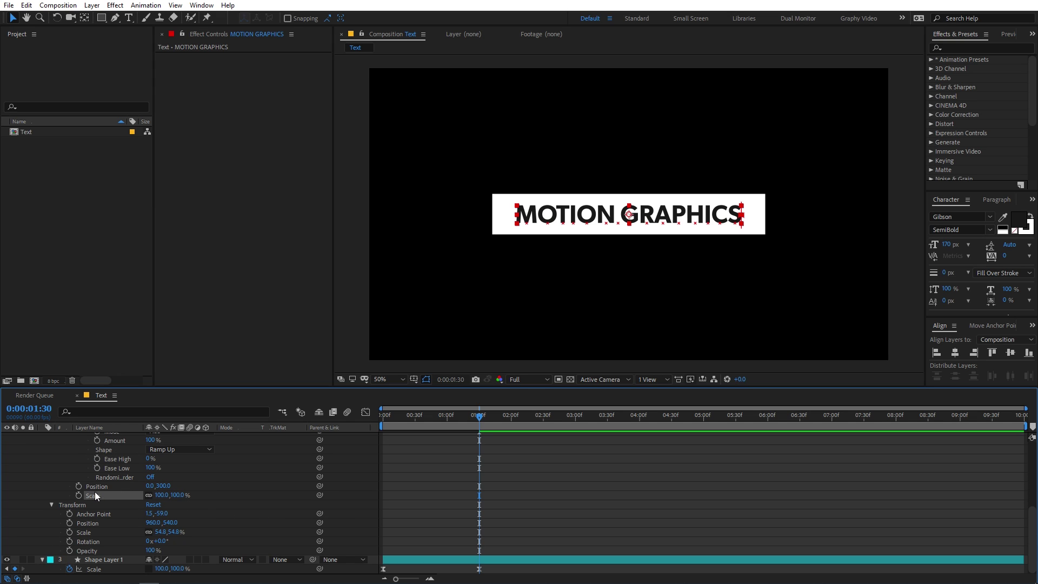
Set the animator's character Scale to 0% and preview the letters growing in.
left_click_drag(447, 417, 342, 417)
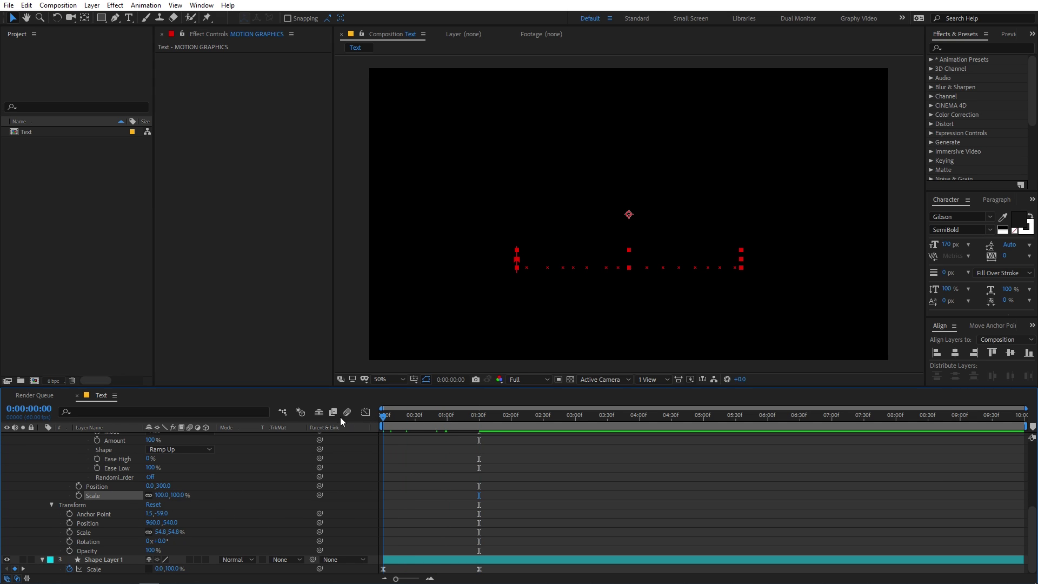
left_click(162, 495)
type("0")
key("Return")
key("space")
left_click_drag(436, 423, 414, 428)
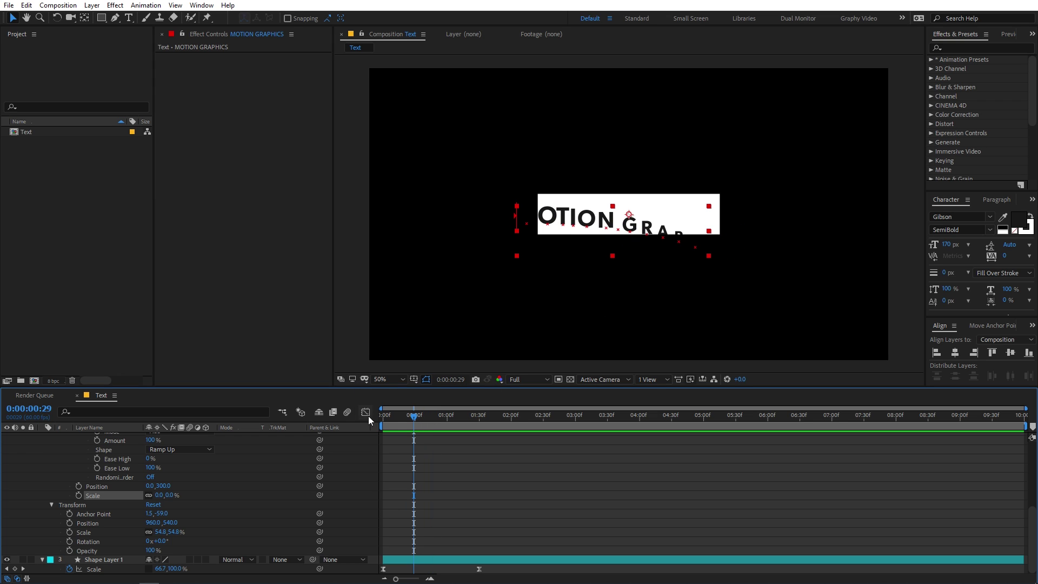
key("Home")
scroll(254, 469, "up", 3)
Add a Rotation property to the text layer's Animator 1.
scroll(255, 468, "up", 3)
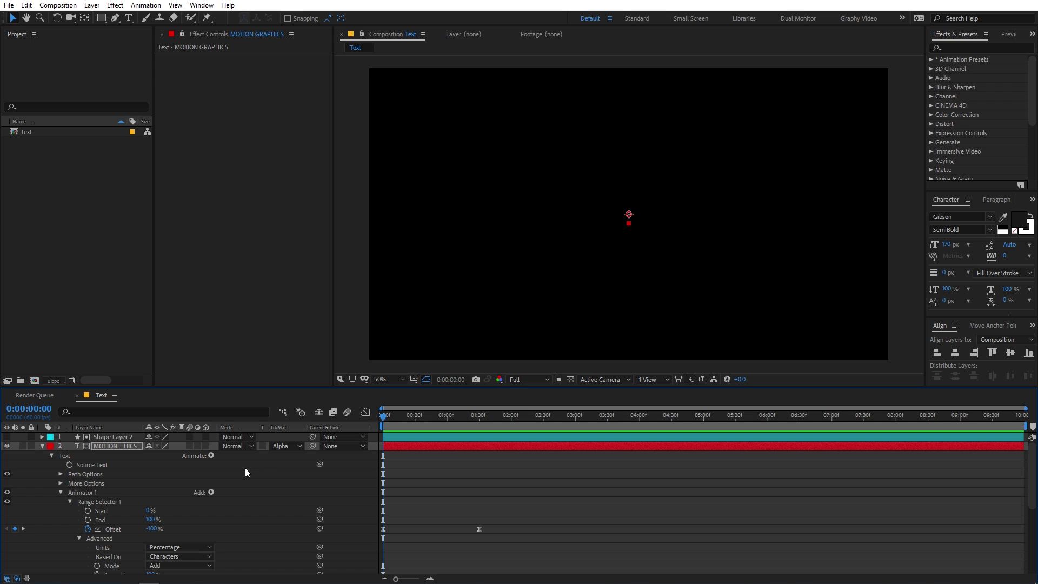
left_click(211, 492)
mouse_move(240, 495)
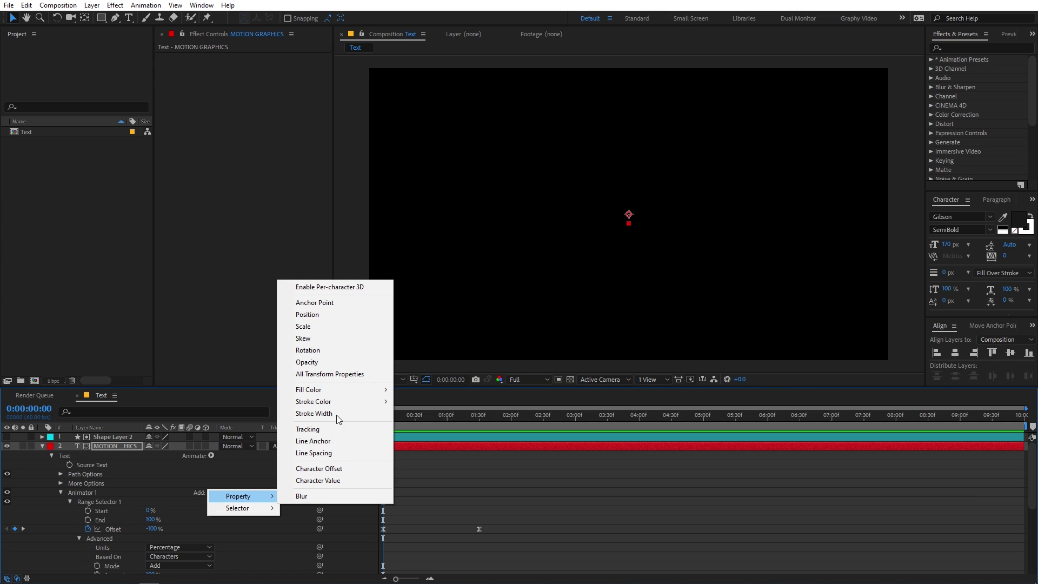
left_click(317, 350)
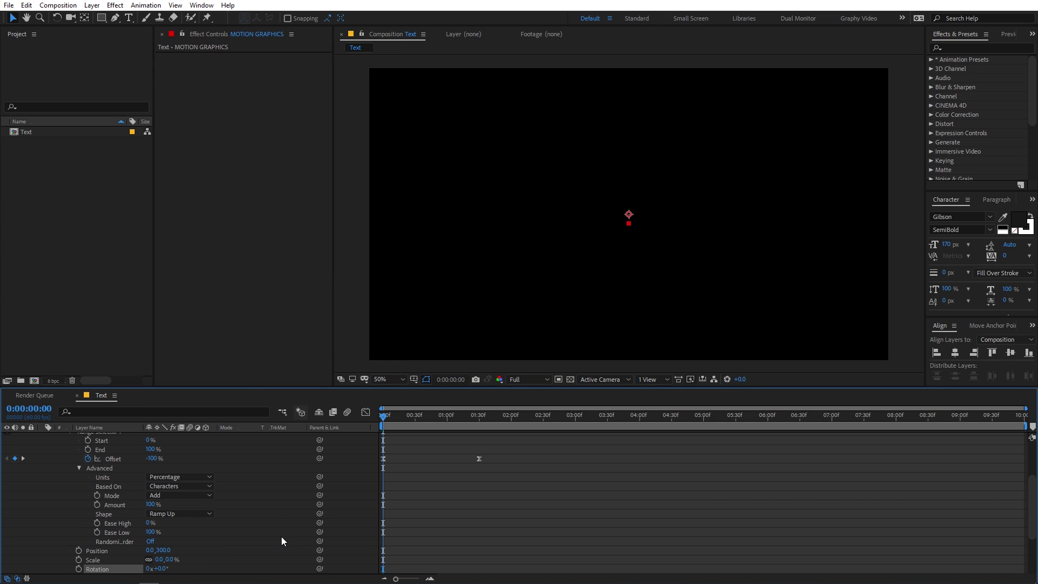
scroll(270, 527, "down", 2)
Adjust the character rotation from 273° to 195° and finally 138°, previewing each.
left_click_drag(162, 497, 407, 417)
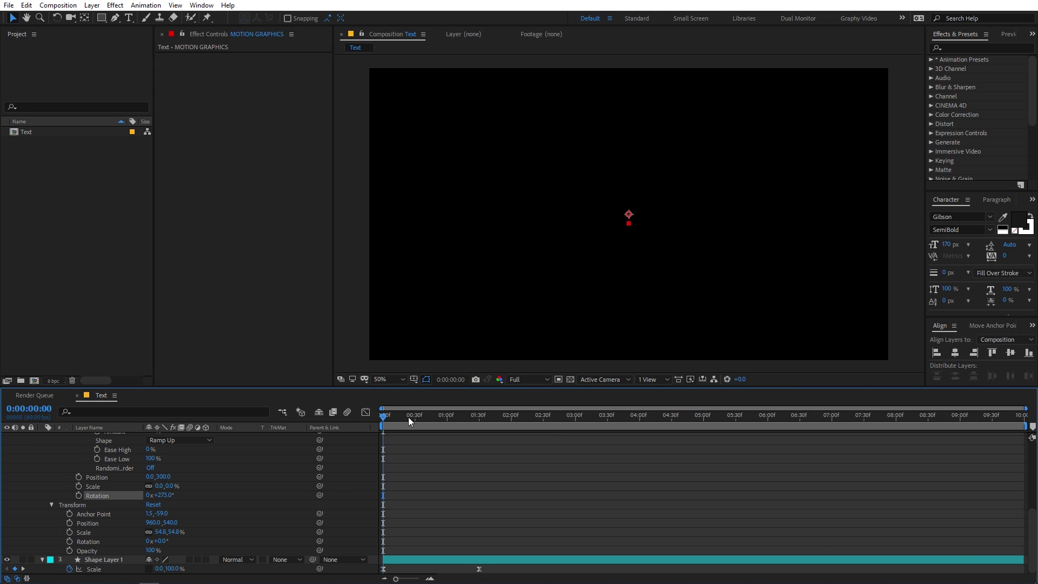
key("space")
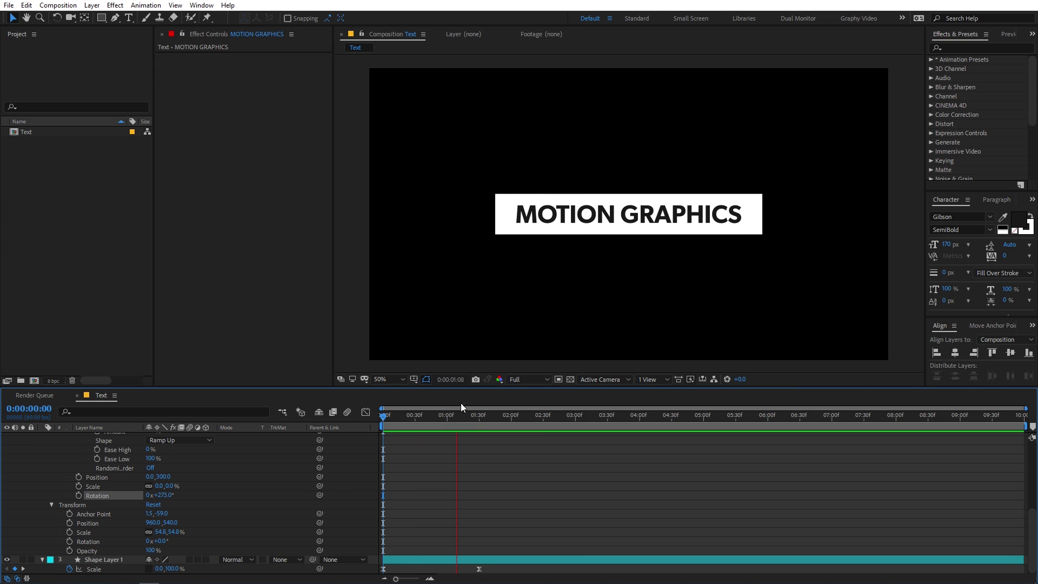
left_click_drag(462, 419, 382, 438)
key("space")
key("space")
left_click_drag(171, 499, 138, 508)
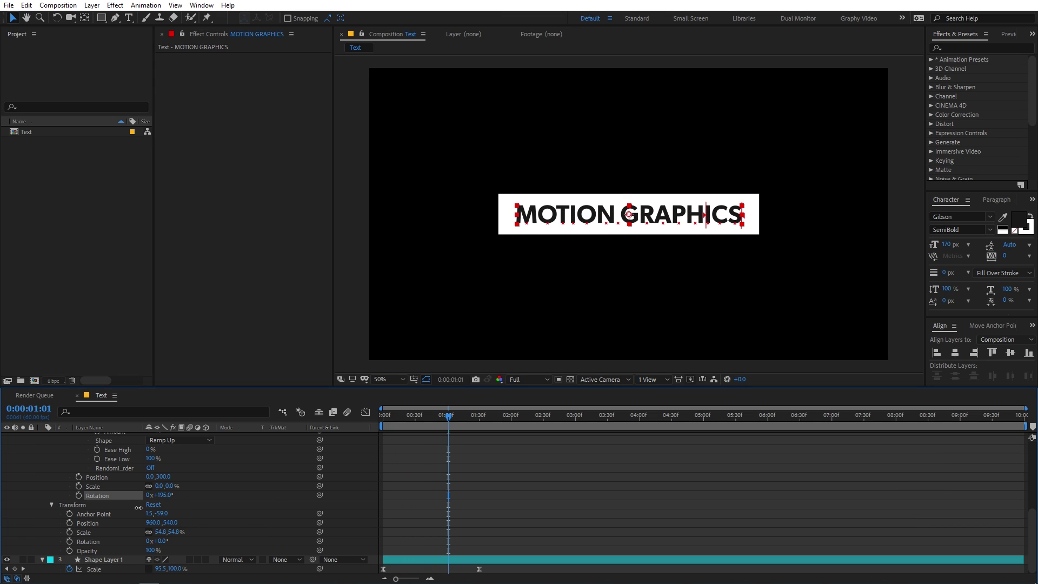
key("Home")
key("space")
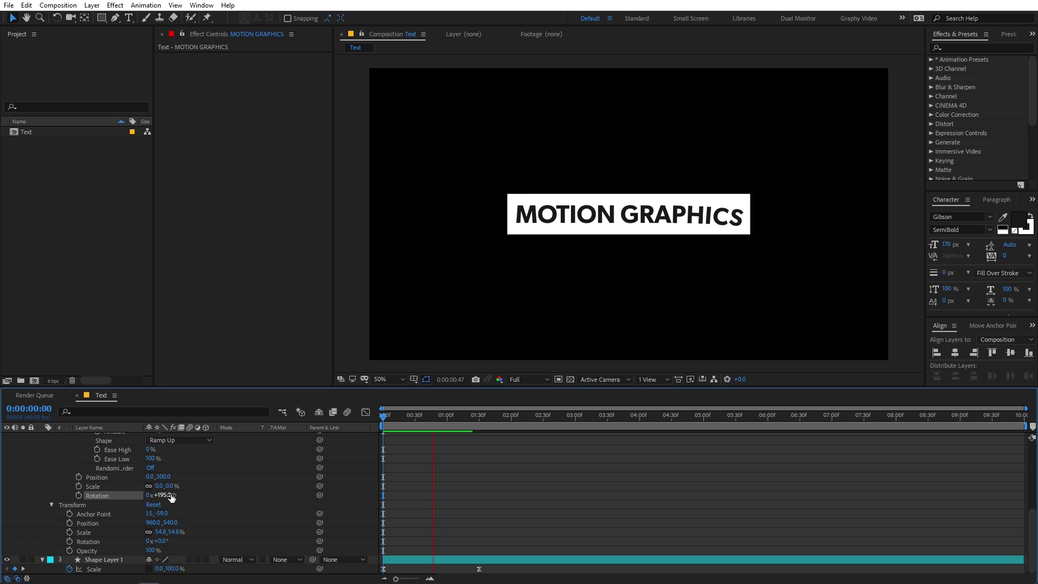
left_click_drag(161, 491, 137, 495)
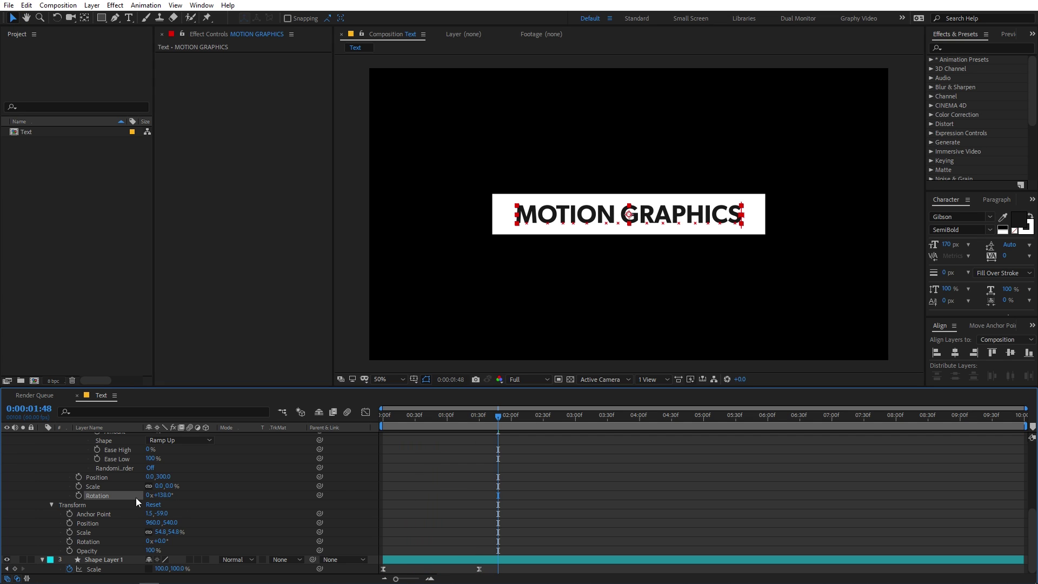
key("Home")
key("space")
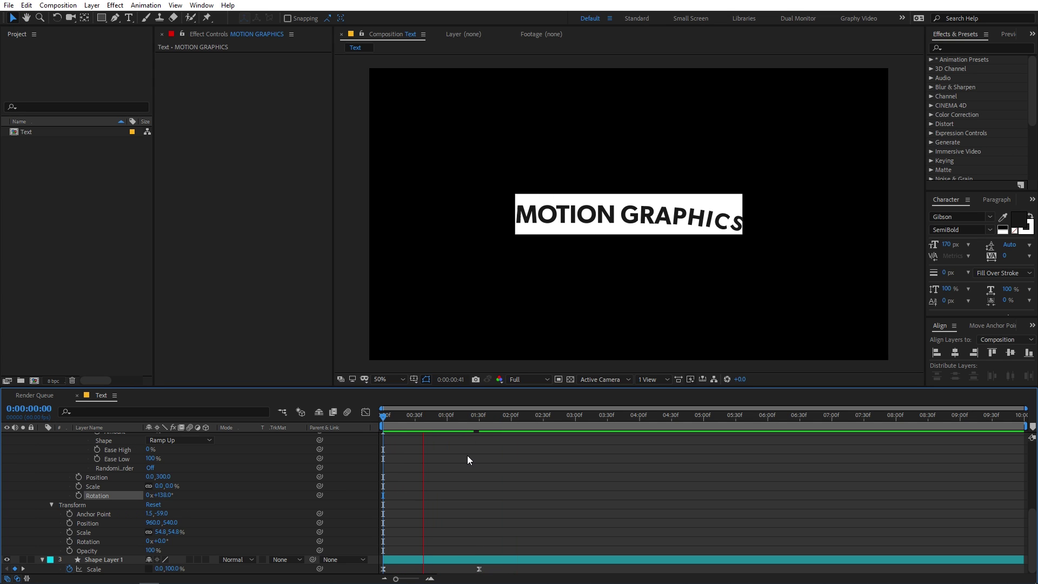
Reopen Animator 1's Add property list, then play the finished animation from the start.
scroll(254, 481, "up", 5)
left_click(211, 487)
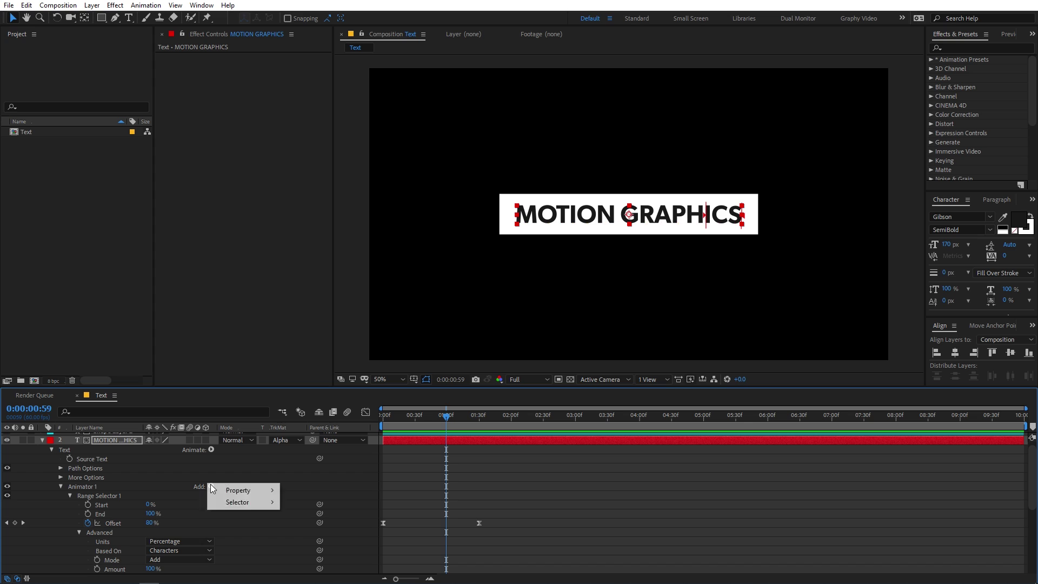
mouse_move(254, 490)
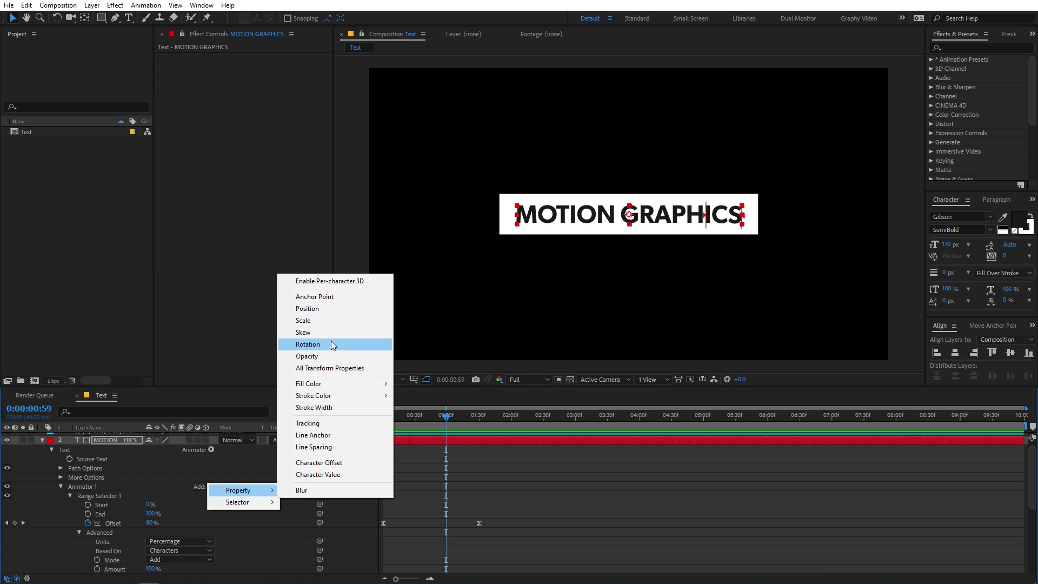
left_click(342, 369)
key("Home")
key("space")
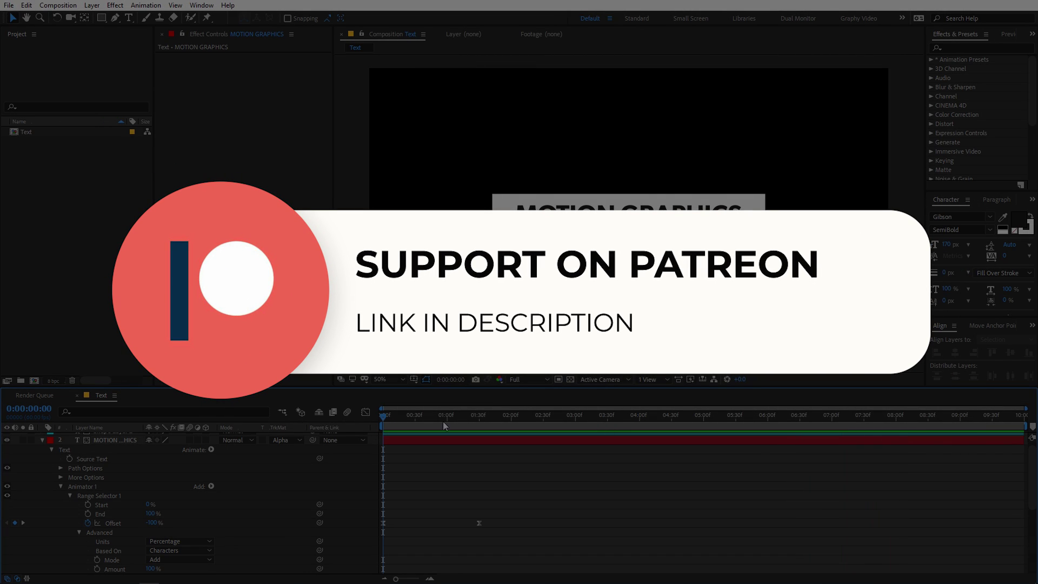
key("space")
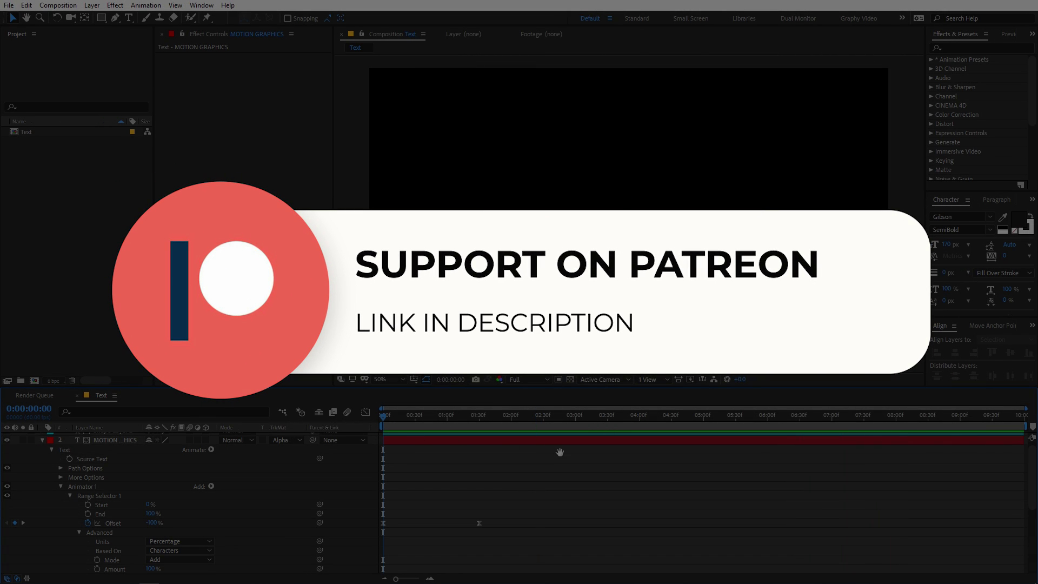
key("space")
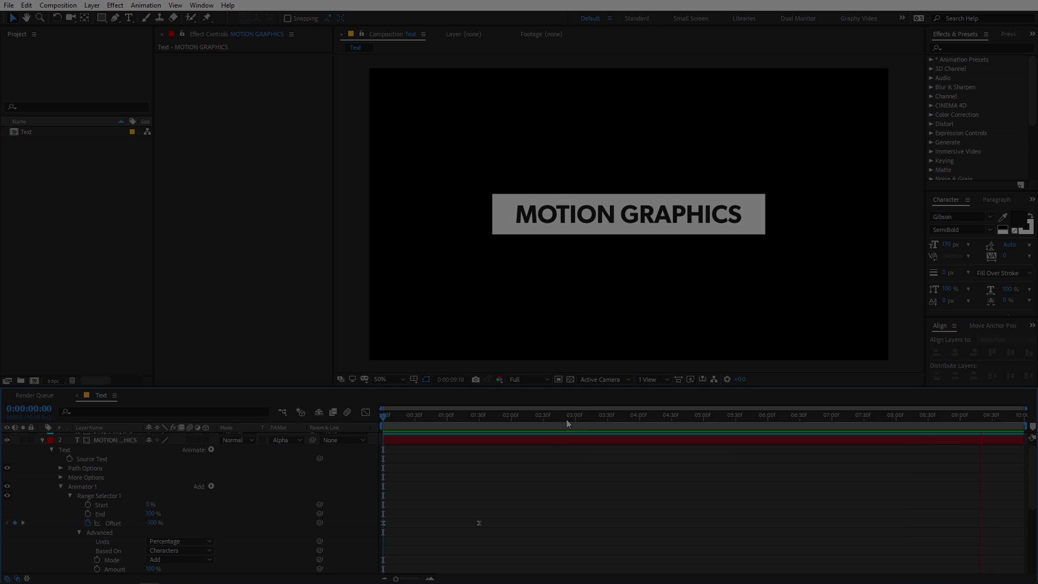
key("space")
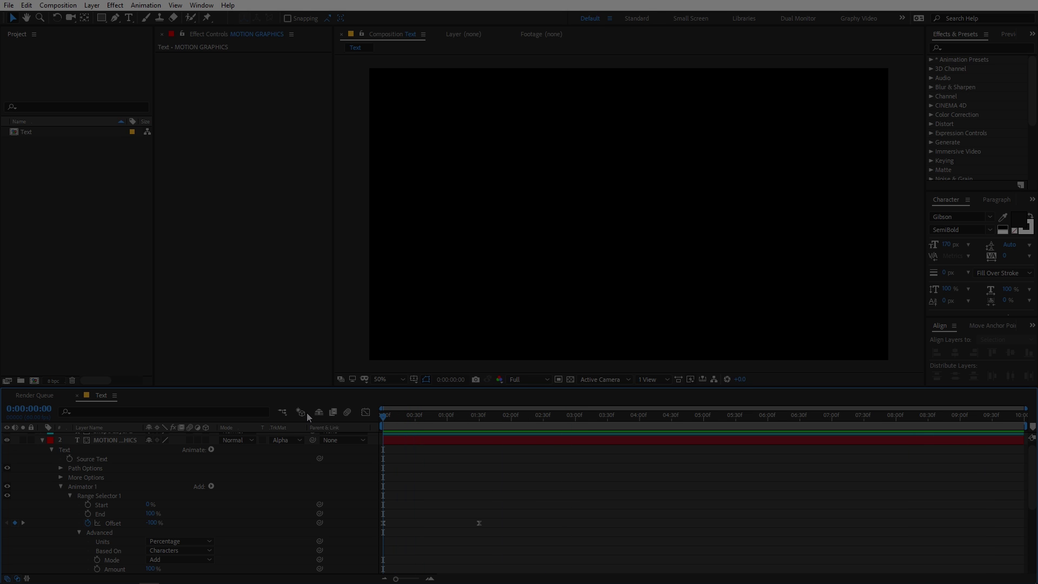